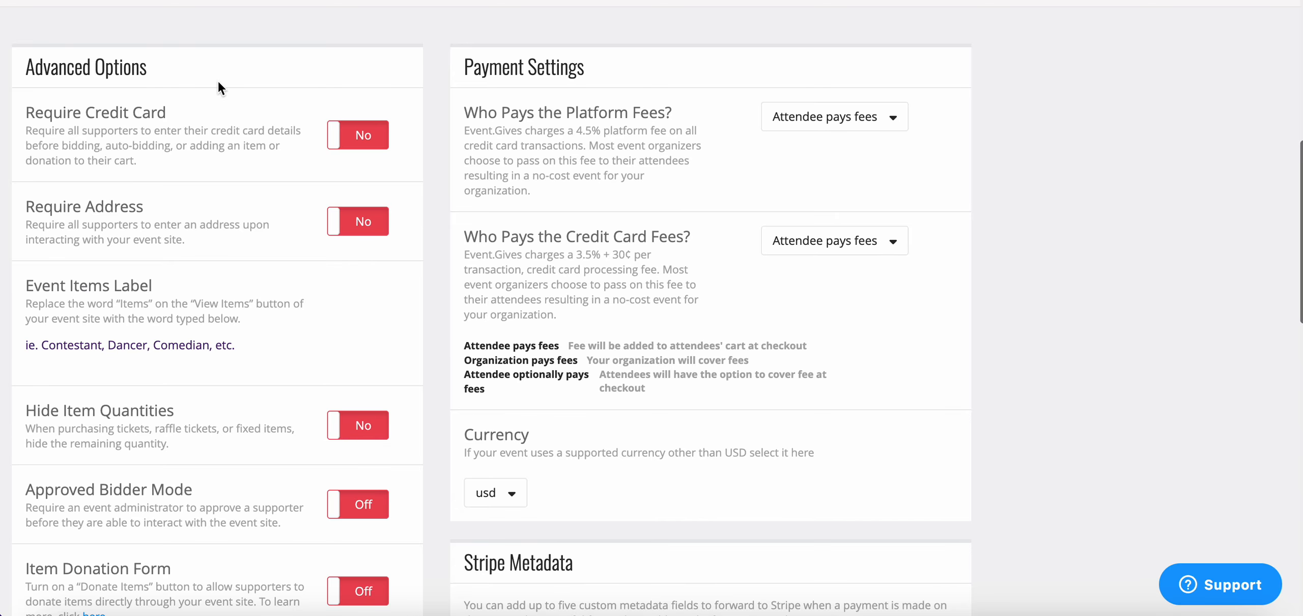
Switch the Require Credit Card option on and back off, and do the same with Require Address
{"action": "left_click", "coordinate": [344, 140]}
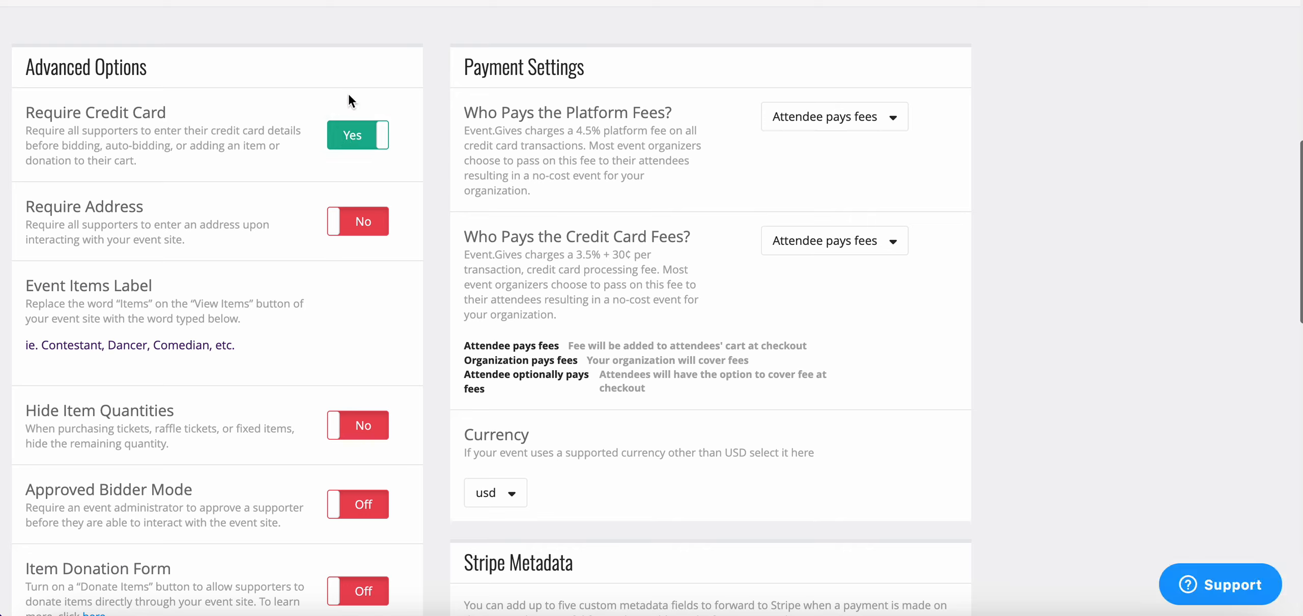
{"action": "left_click", "coordinate": [372, 149]}
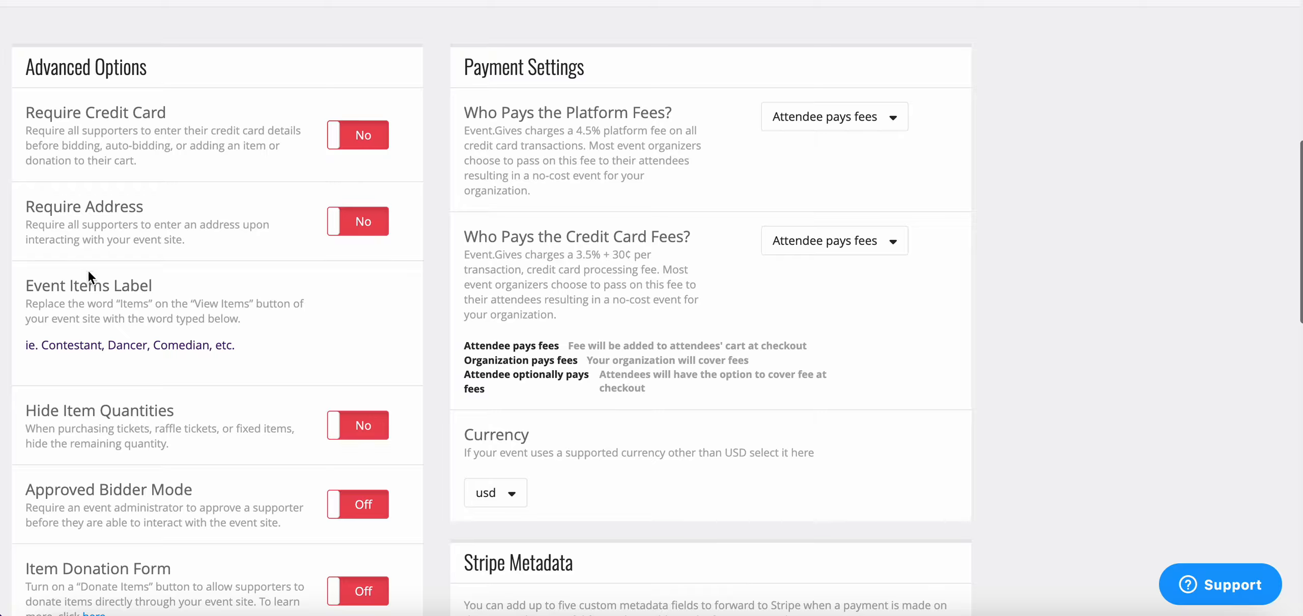
{"action": "left_click", "coordinate": [378, 231]}
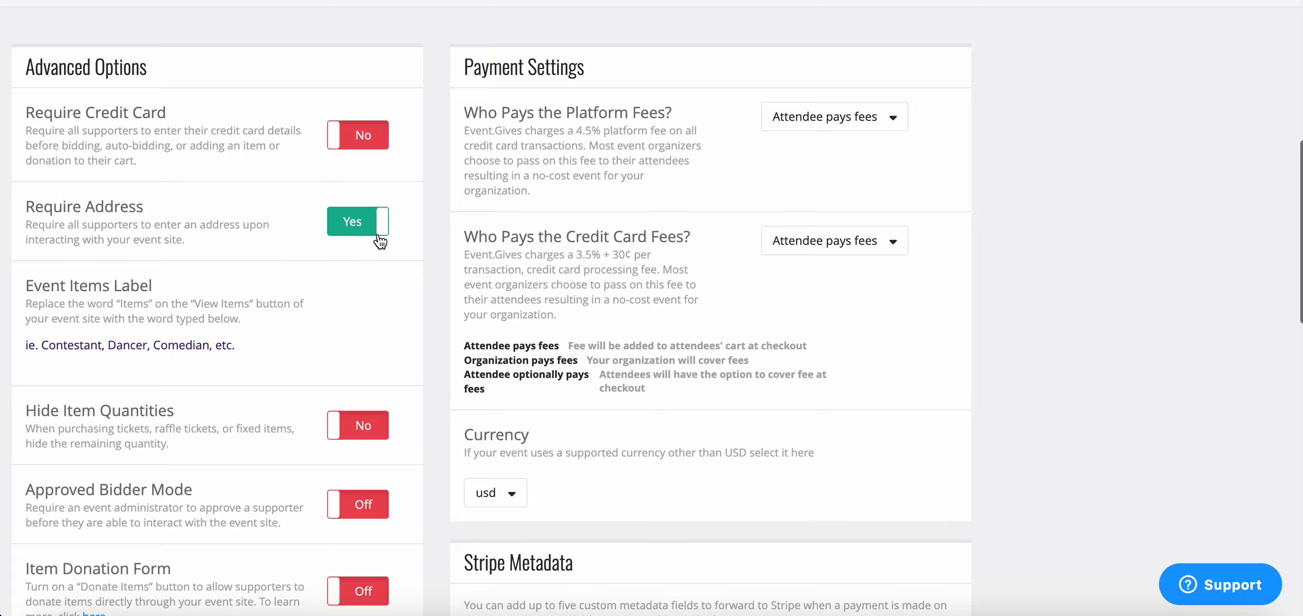
{"action": "left_click", "coordinate": [379, 232]}
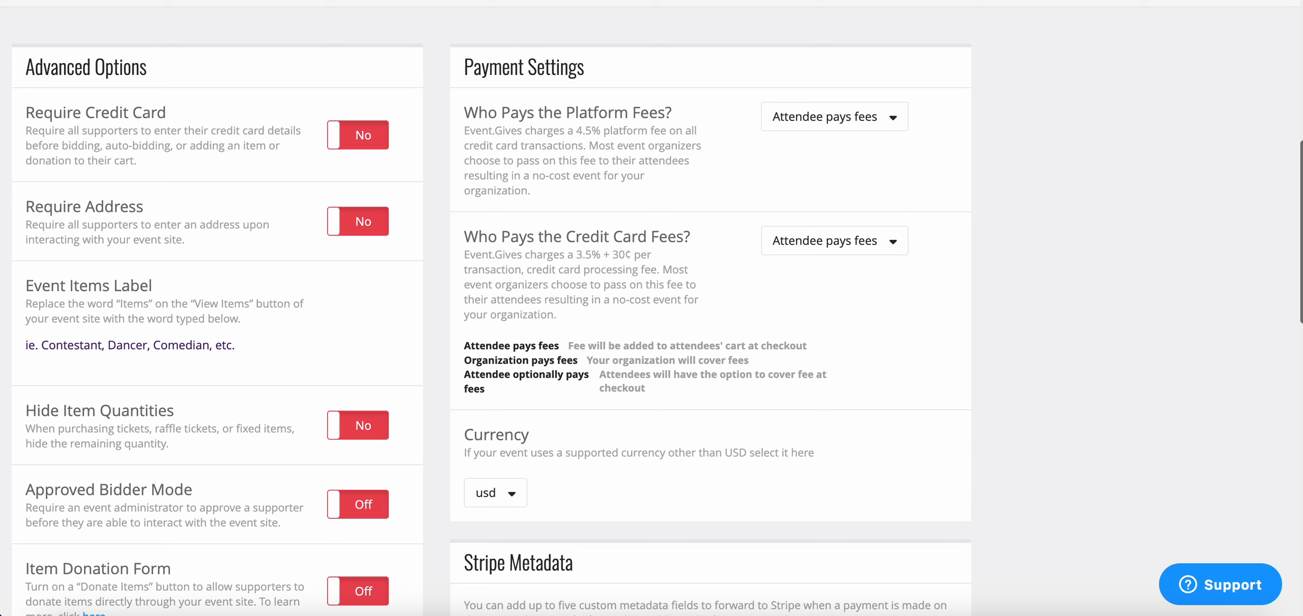
Open the event site's View Items page and look over the listed items
{"action": "left_click", "coordinate": [1083, 1]}
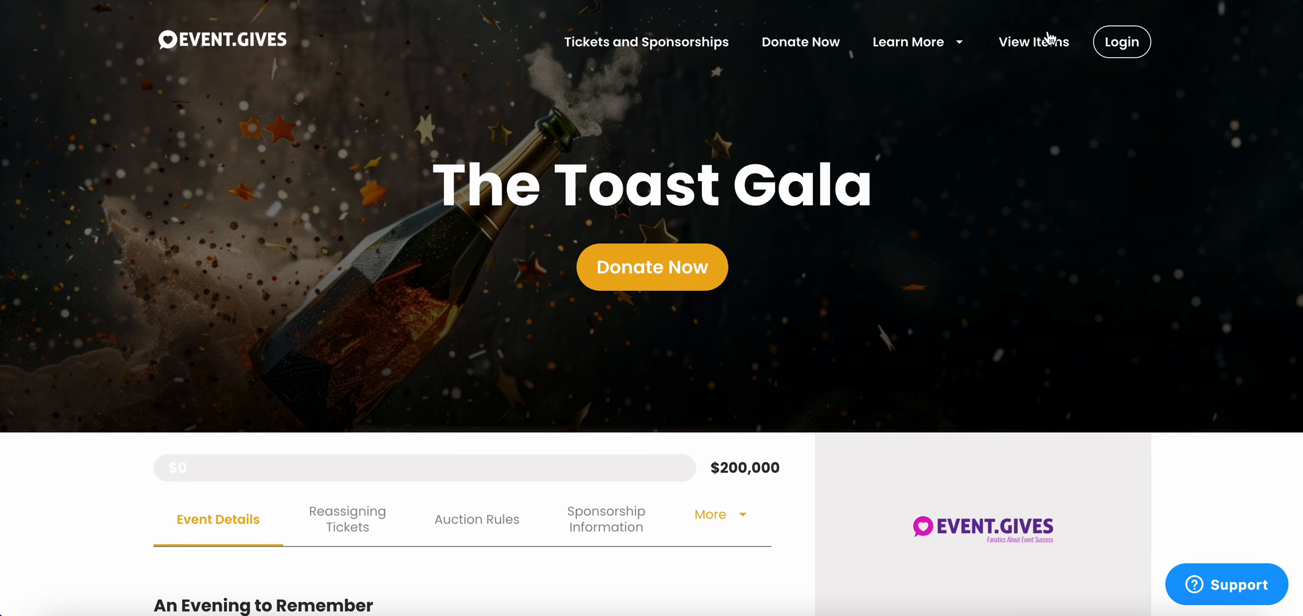
{"action": "left_click", "coordinate": [1054, 45]}
{"action": "scroll", "coordinate": [904, 401], "scroll_direction": "down", "scroll_amount": 5}
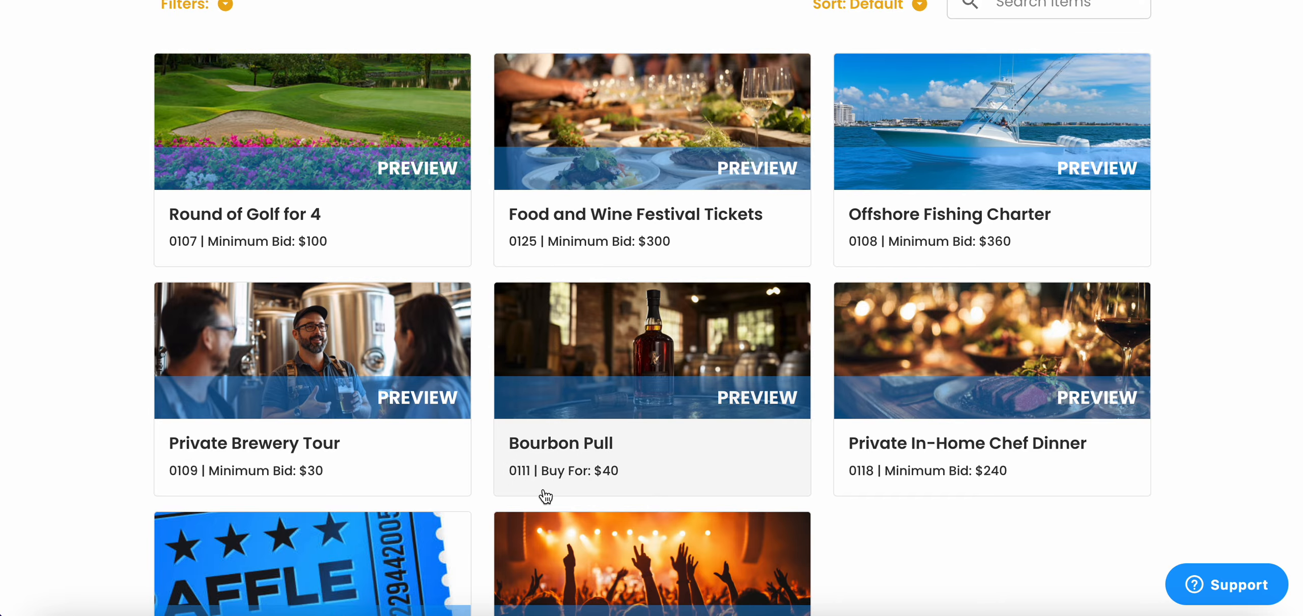
{"action": "scroll", "coordinate": [546, 496], "scroll_direction": "up", "scroll_amount": 1}
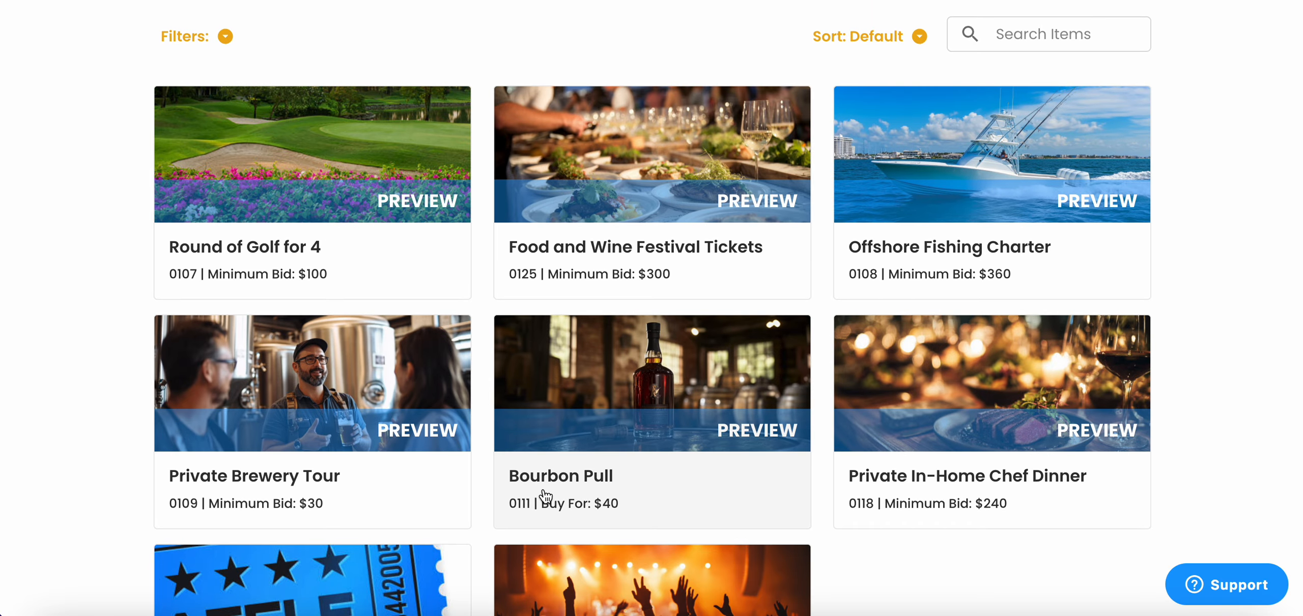
{"action": "scroll", "coordinate": [546, 496], "scroll_direction": "up", "scroll_amount": 5}
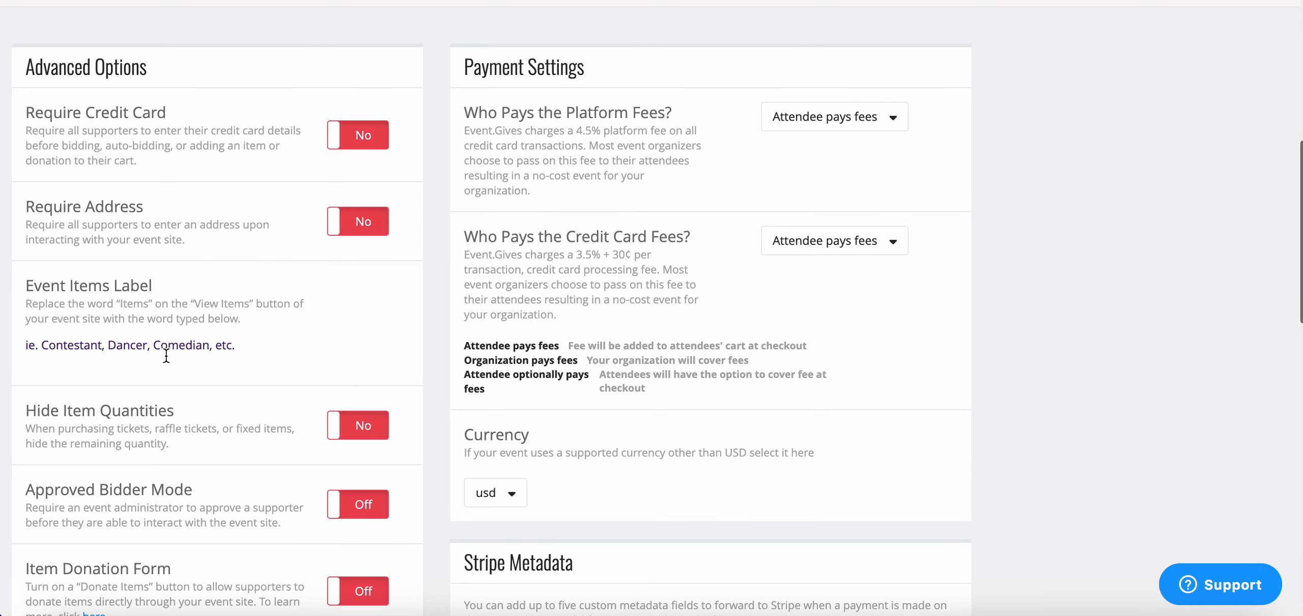
Save "Baskets" as the Event Items Label and reload the event site's items page to check the button wording
{"action": "left_click", "coordinate": [170, 338]}
{"action": "type", "text": "Baskets"}
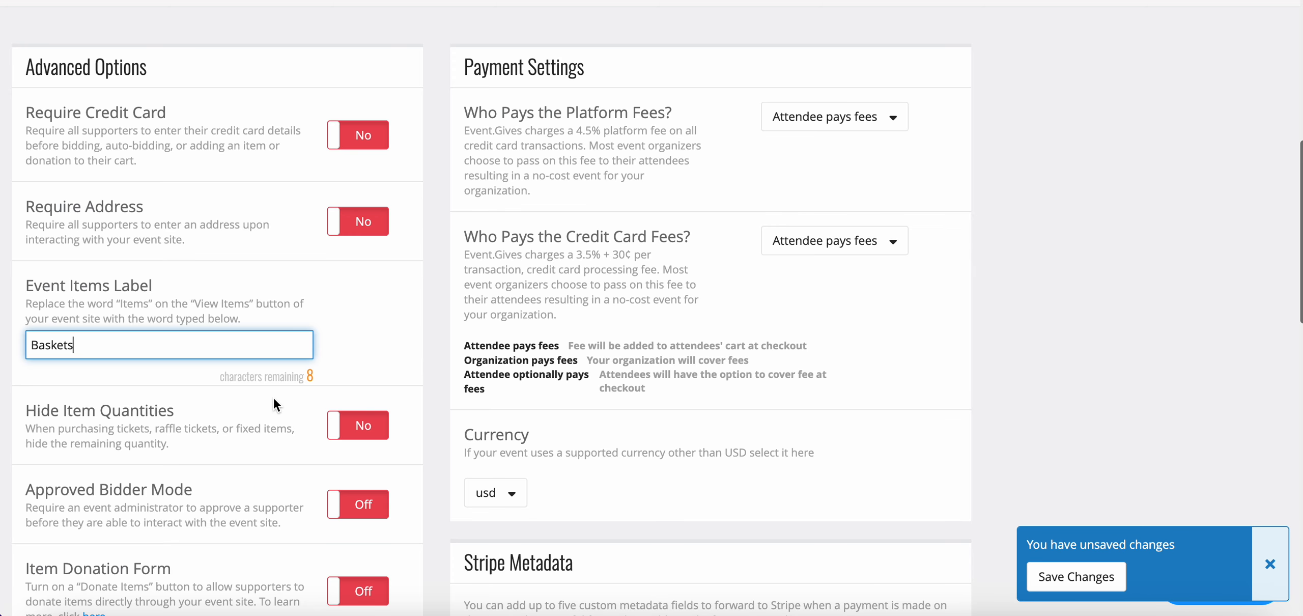
{"action": "left_click", "coordinate": [1076, 576]}
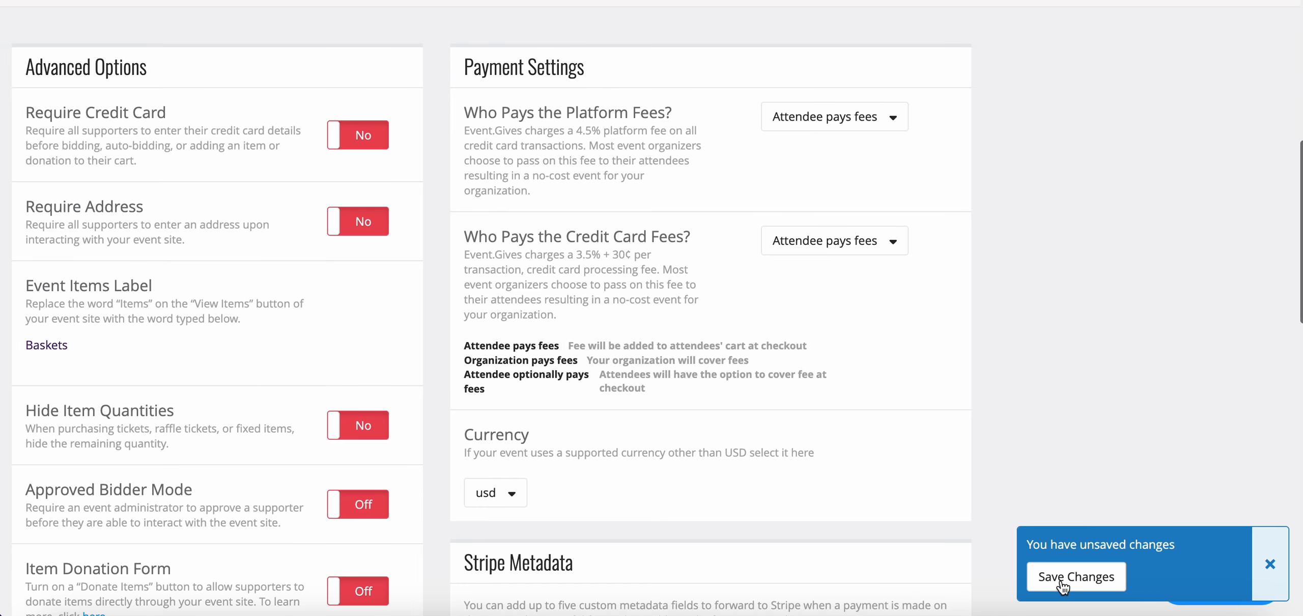
{"action": "left_click", "coordinate": [633, 415]}
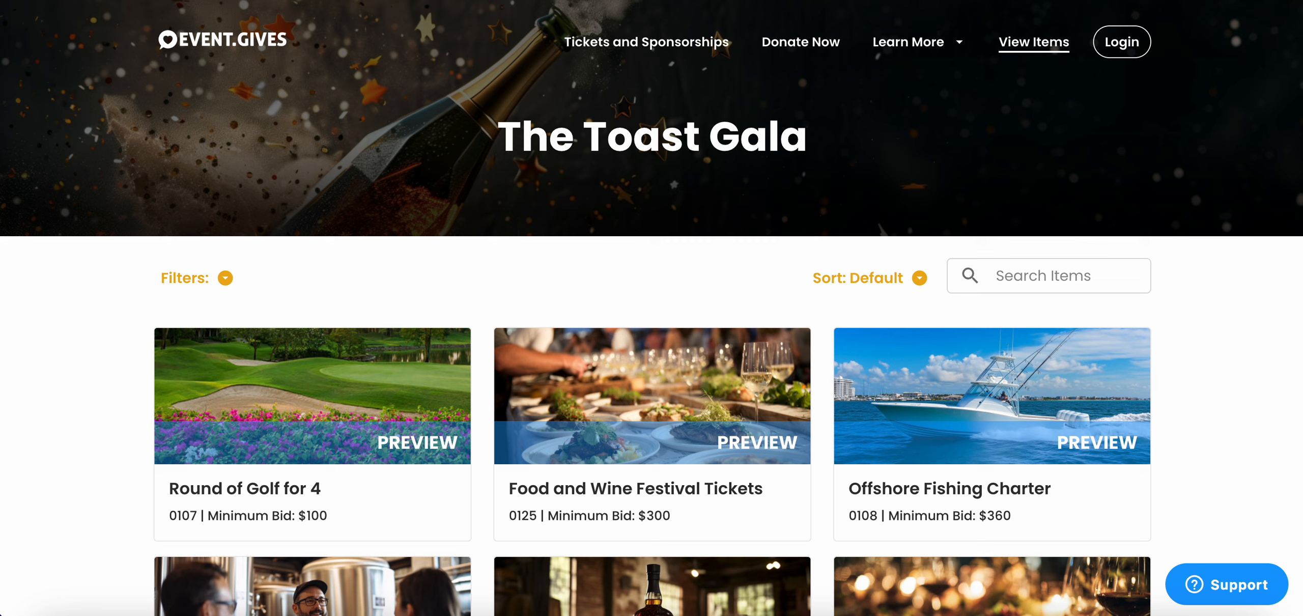
{"action": "key", "text": "super+r"}
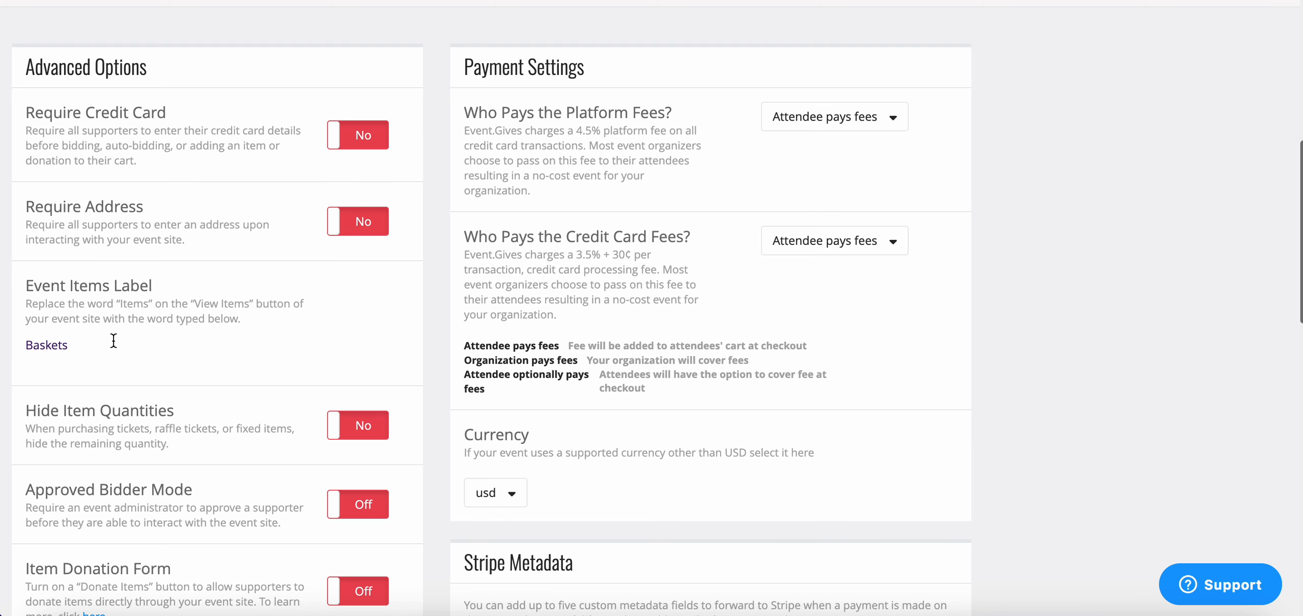
Clear the Event Items Label and save the event settings
{"action": "double_click", "coordinate": [113, 341]}
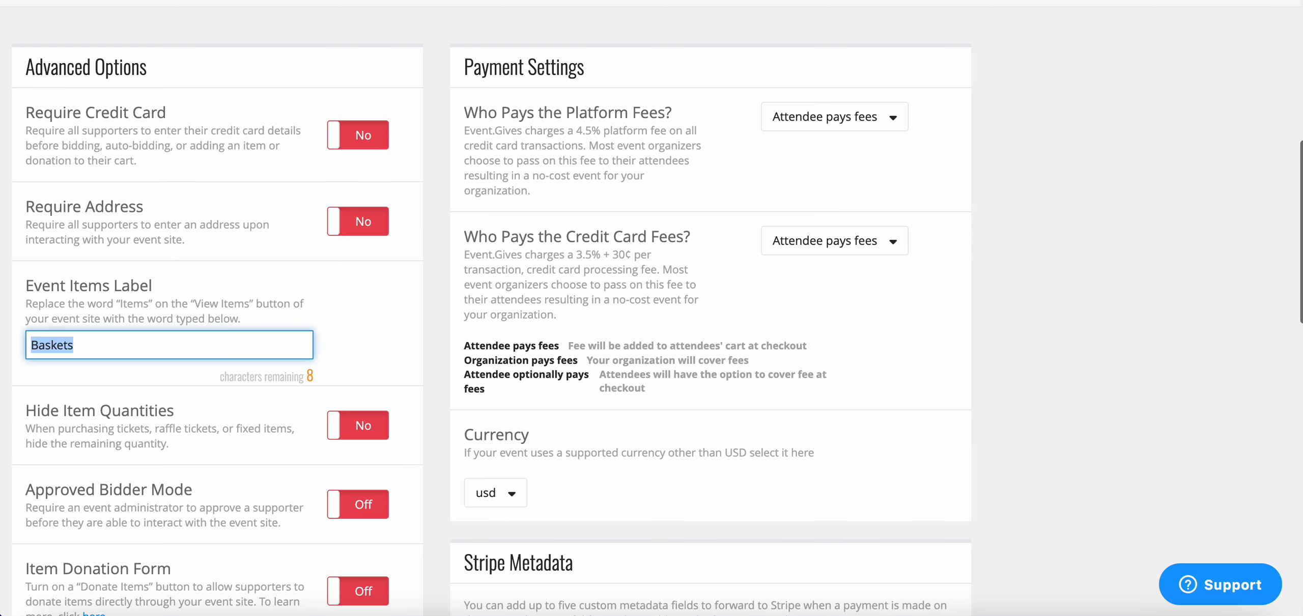
{"action": "key", "text": "BackSpace"}
{"action": "left_click", "coordinate": [1043, 580]}
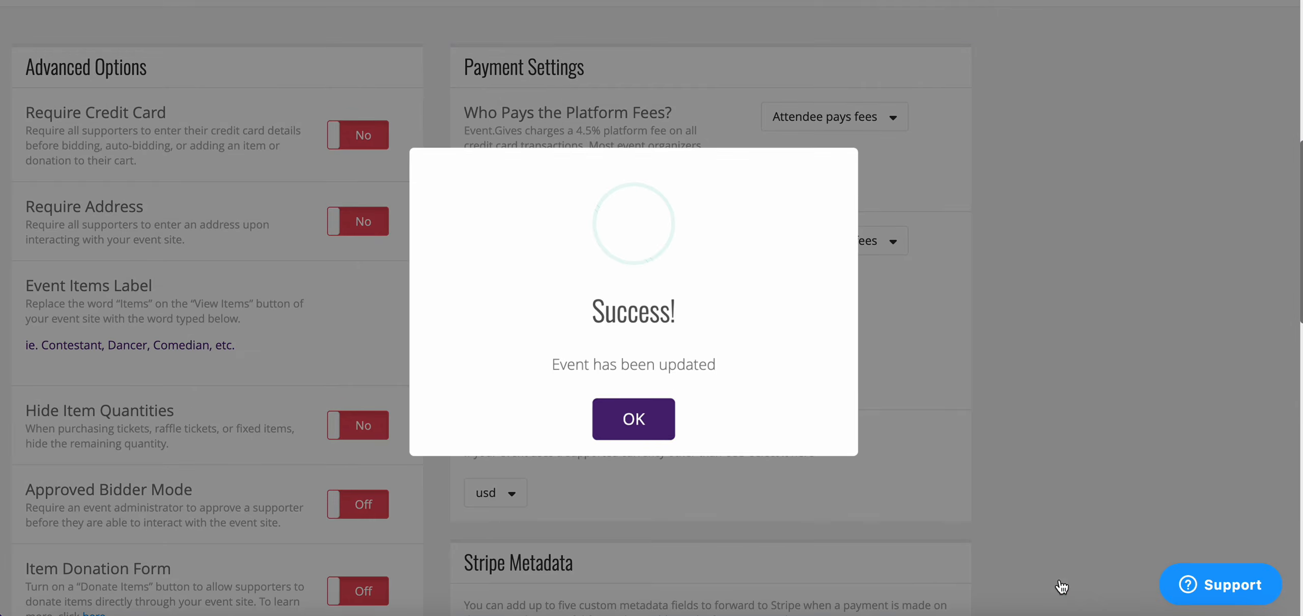
{"action": "left_click", "coordinate": [652, 425]}
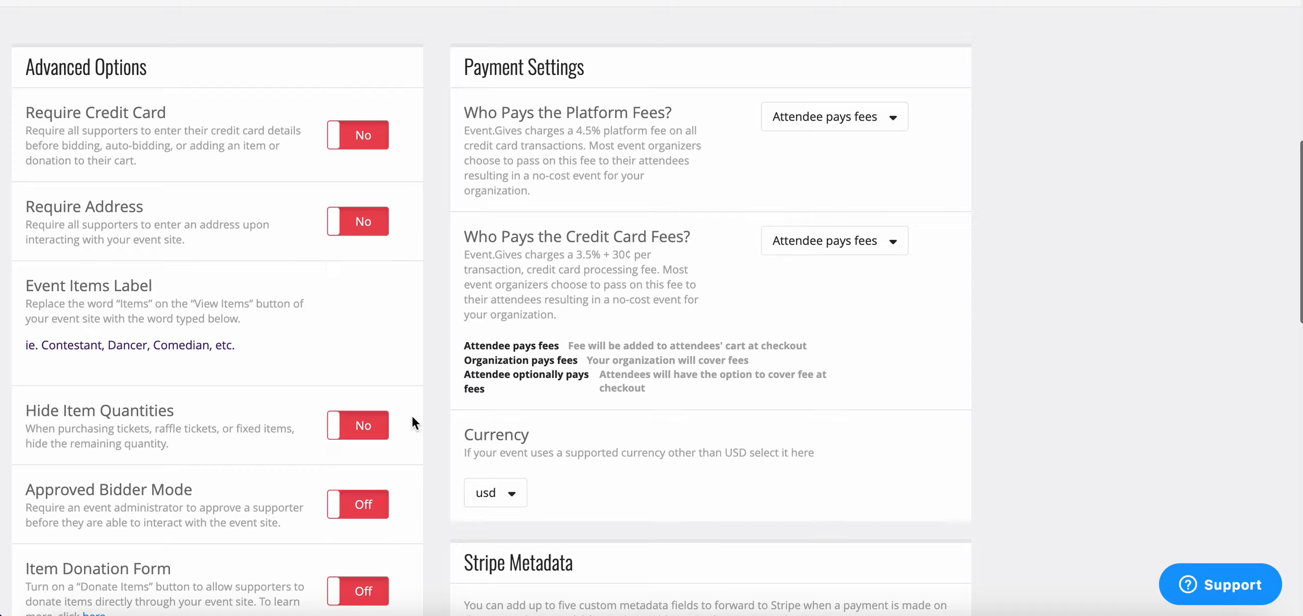
Turn on Hide Item Quantities in the event's advanced options
{"action": "left_click", "coordinate": [376, 431]}
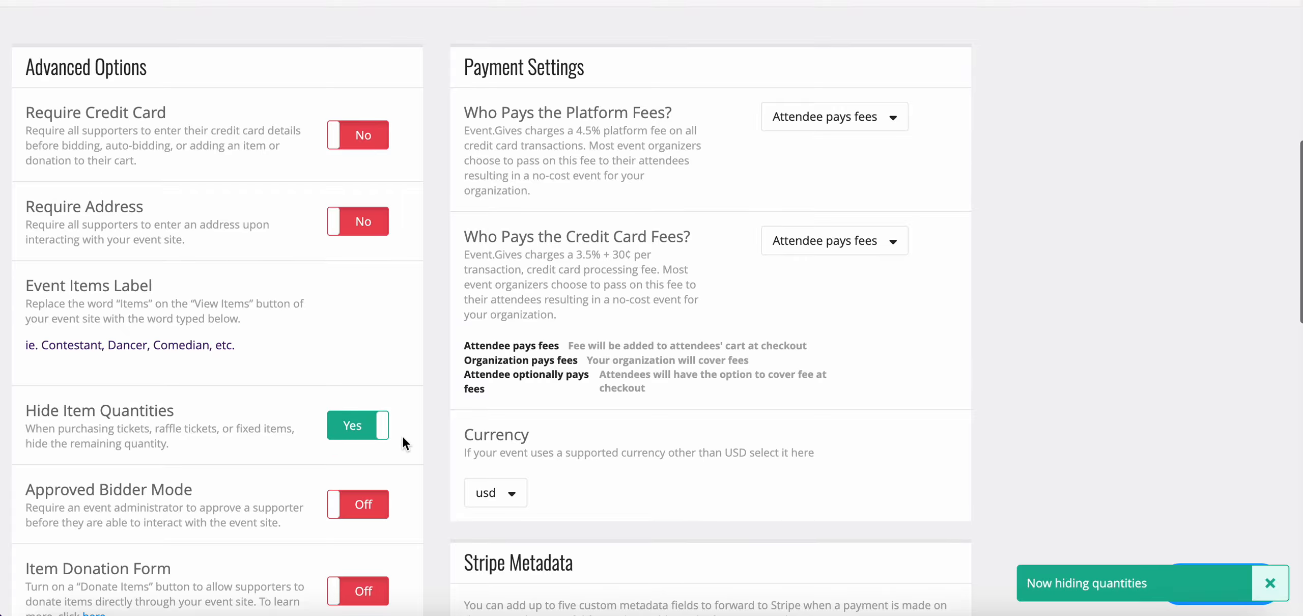
{"action": "scroll", "coordinate": [402, 437], "scroll_direction": "down", "scroll_amount": 4}
{"action": "scroll", "coordinate": [402, 436], "scroll_direction": "down", "scroll_amount": 1}
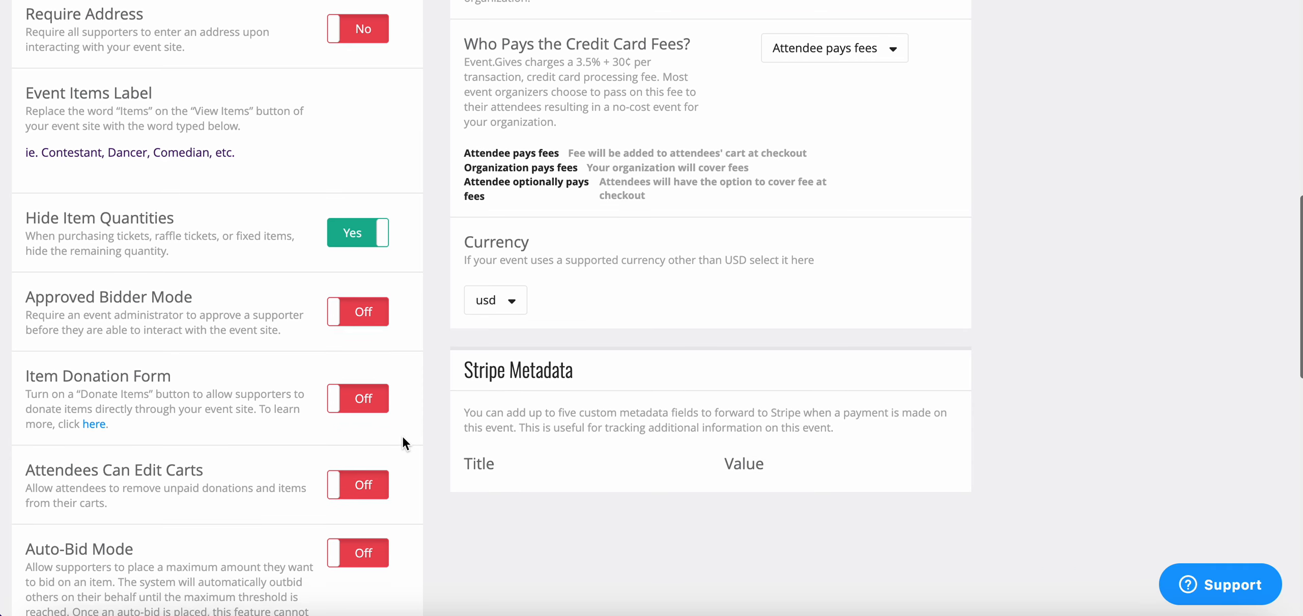
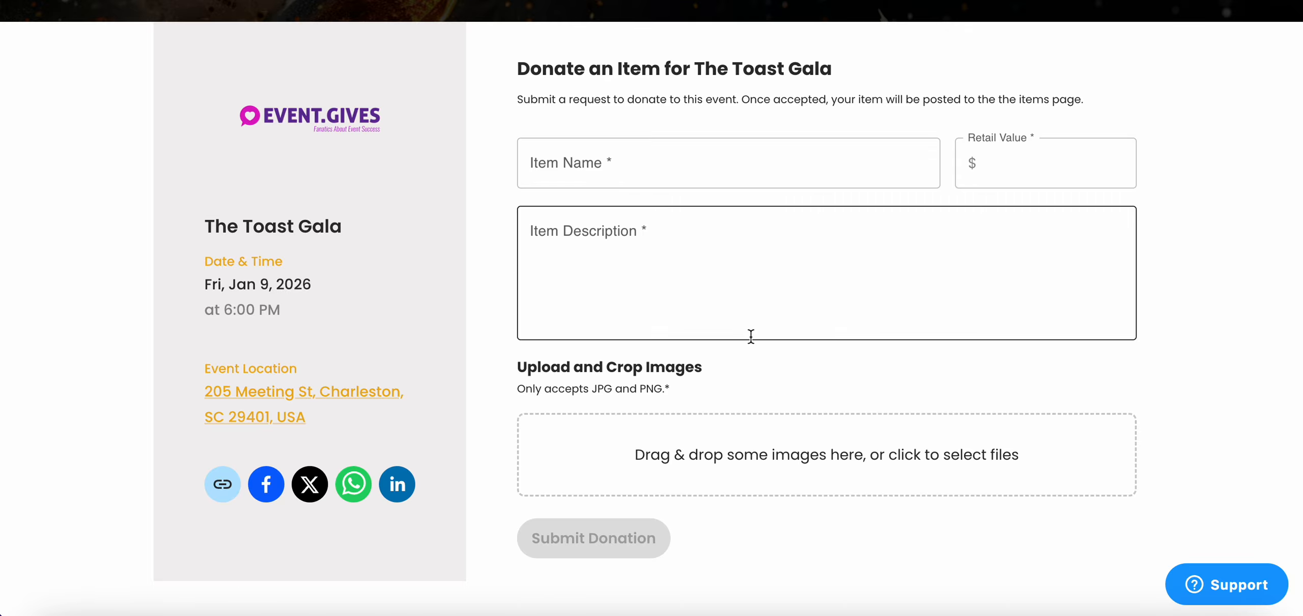
Turn Auto-Bid Mode on and back off in the event's advanced options
{"action": "scroll", "coordinate": [751, 336], "scroll_direction": "up", "scroll_amount": 5}
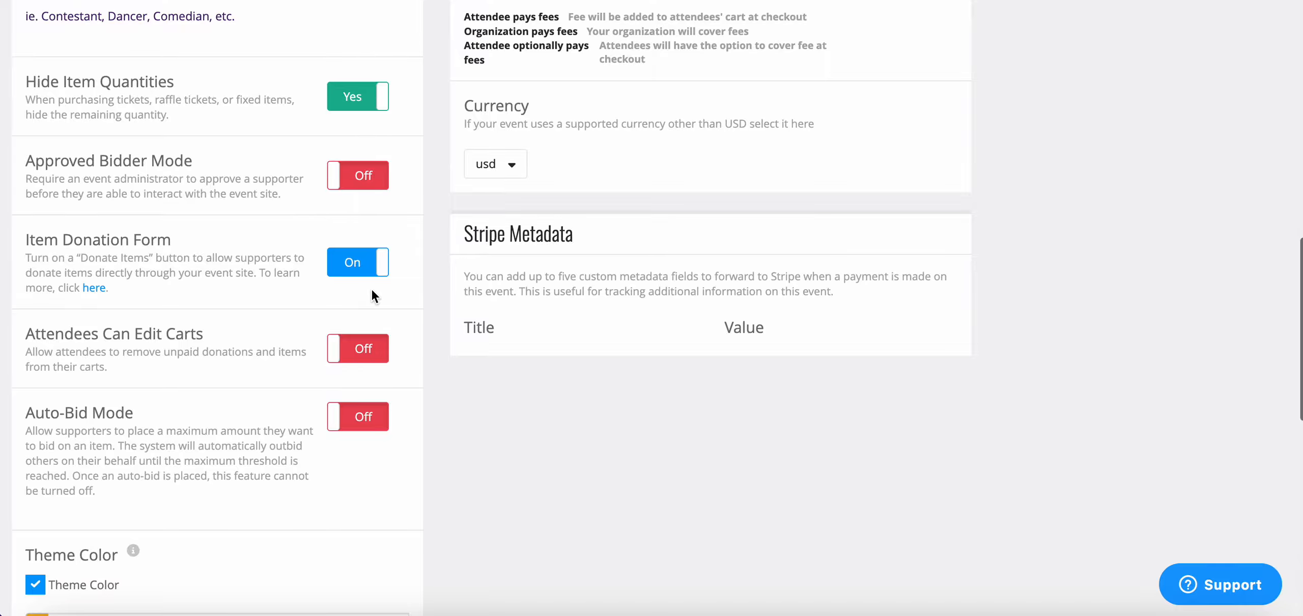
{"action": "scroll", "coordinate": [365, 457], "scroll_direction": "down", "scroll_amount": 3}
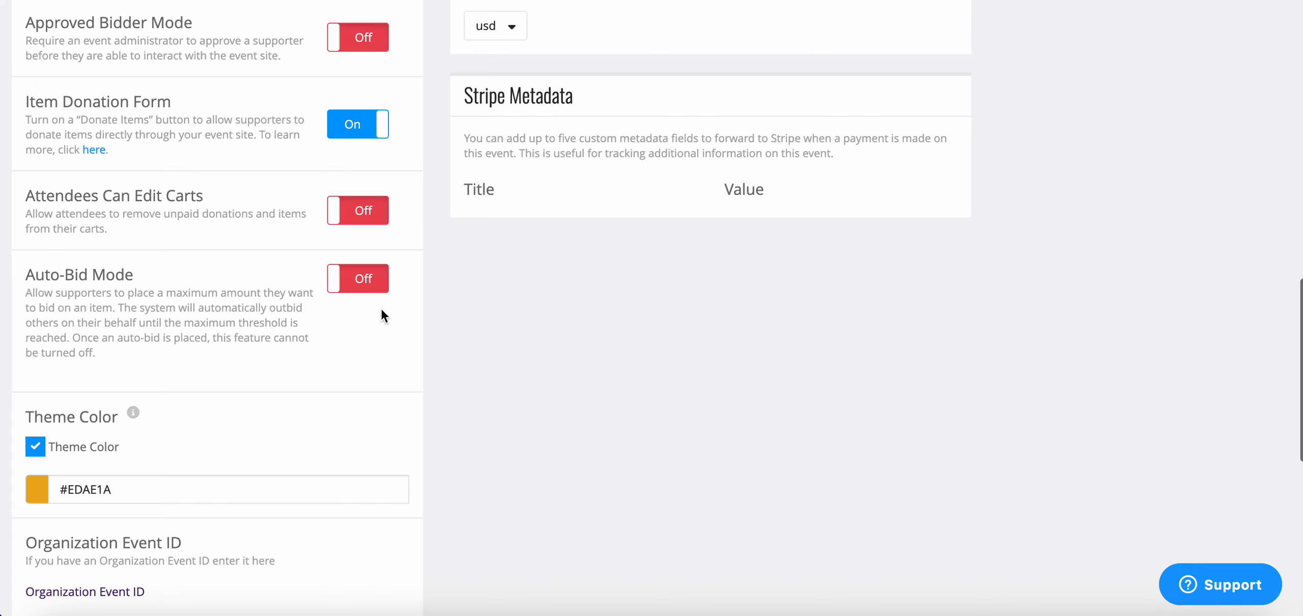
{"action": "left_click", "coordinate": [370, 288]}
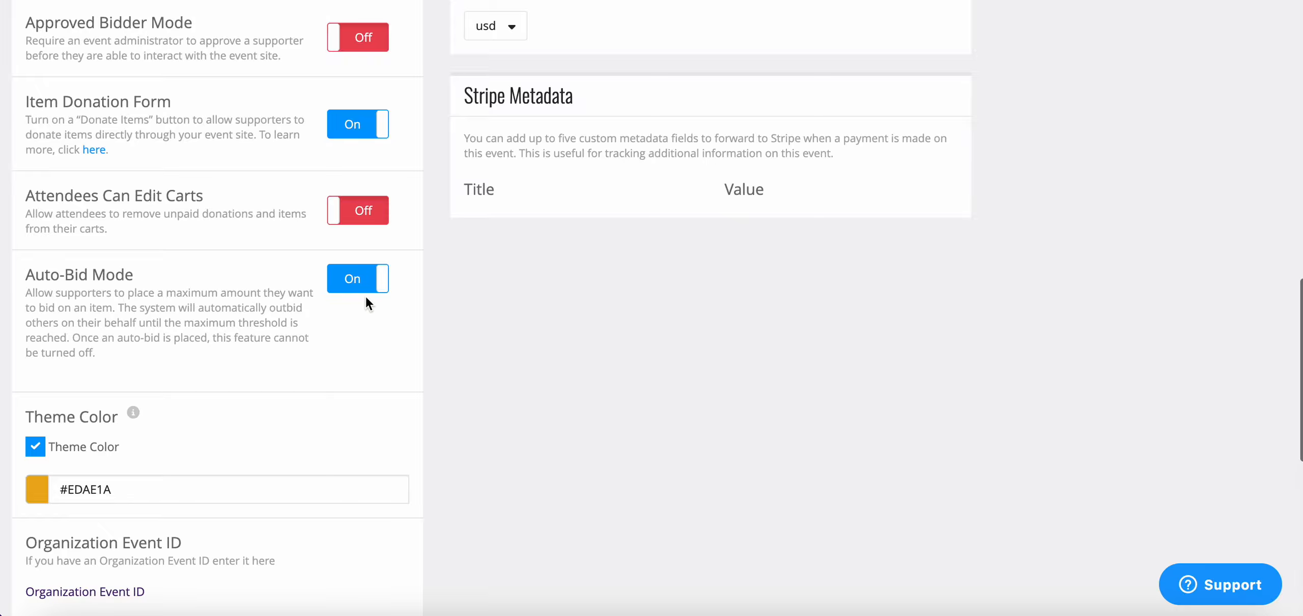
{"action": "left_click", "coordinate": [386, 280]}
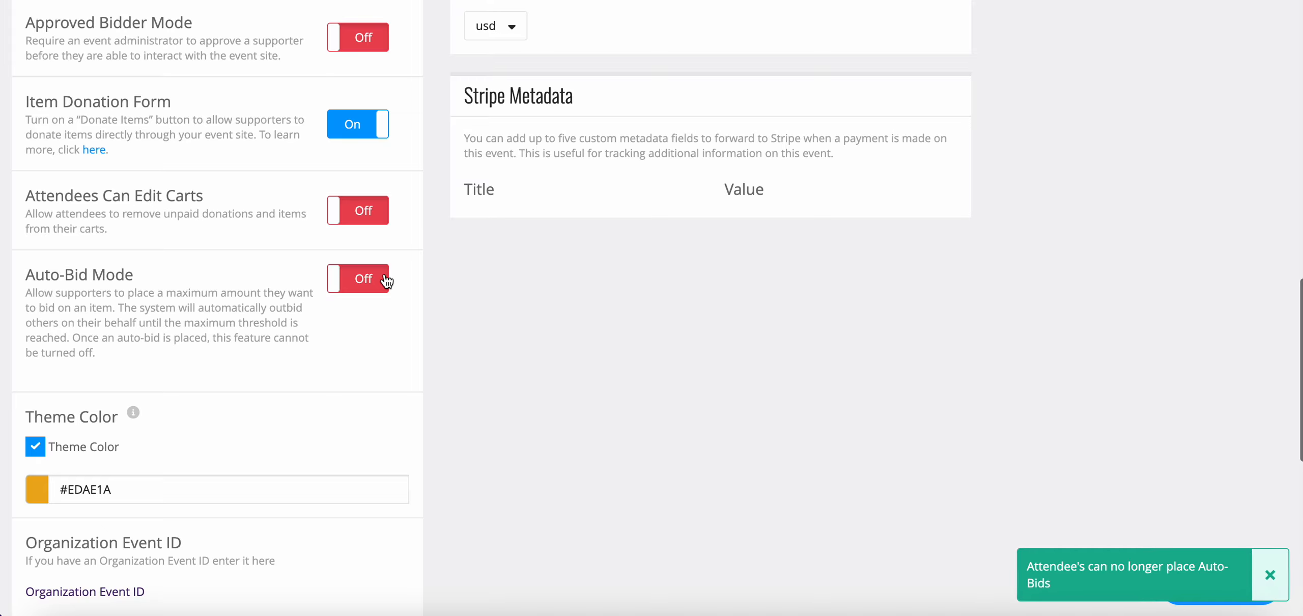
Open the event site's home page and look over its theme-colored elements and event details
{"action": "scroll", "coordinate": [382, 329], "scroll_direction": "down", "scroll_amount": 5}
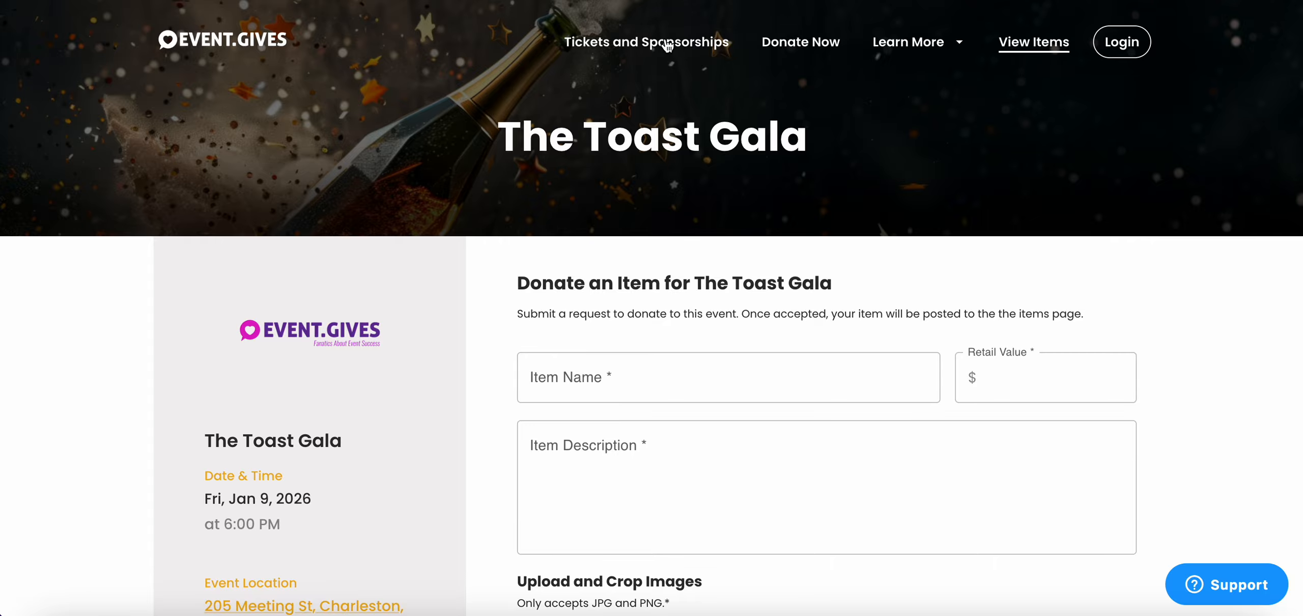
{"action": "left_click", "coordinate": [243, 45]}
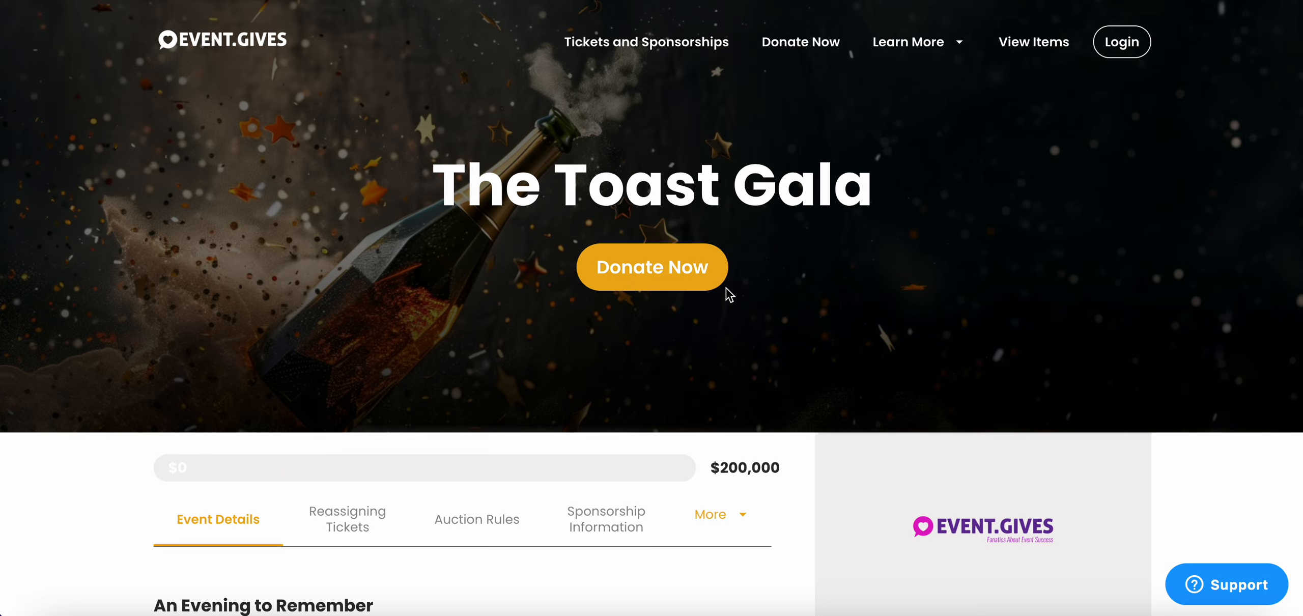
{"action": "scroll", "coordinate": [735, 344], "scroll_direction": "down", "scroll_amount": 9}
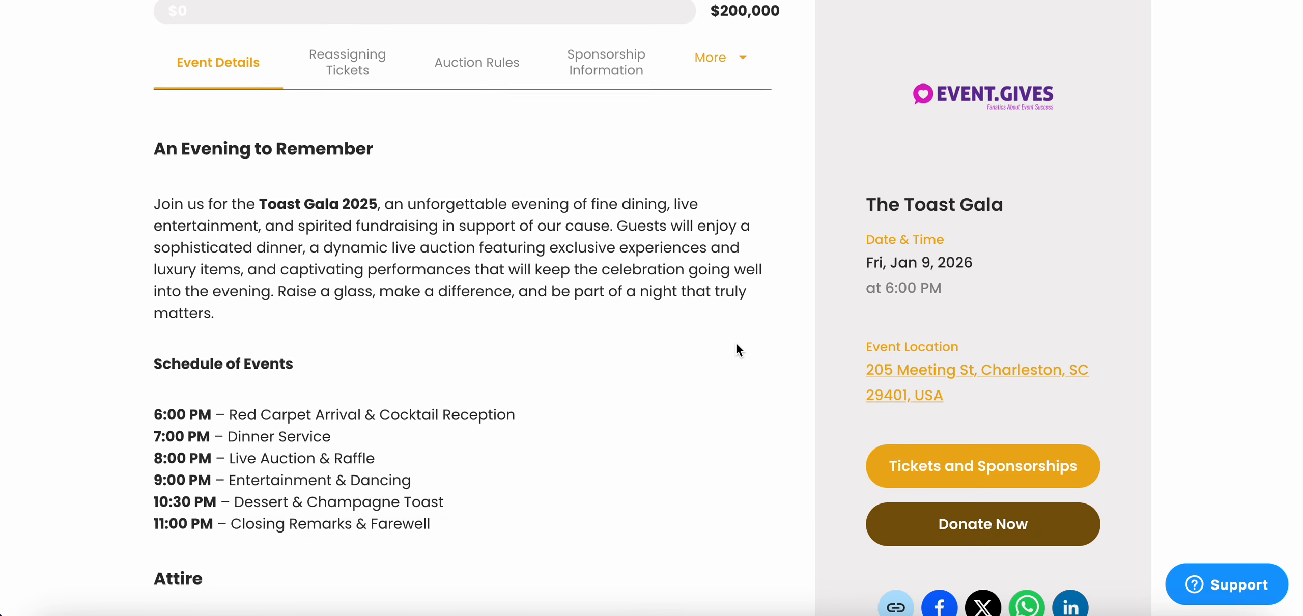
{"action": "scroll", "coordinate": [736, 344], "scroll_direction": "down", "scroll_amount": 5}
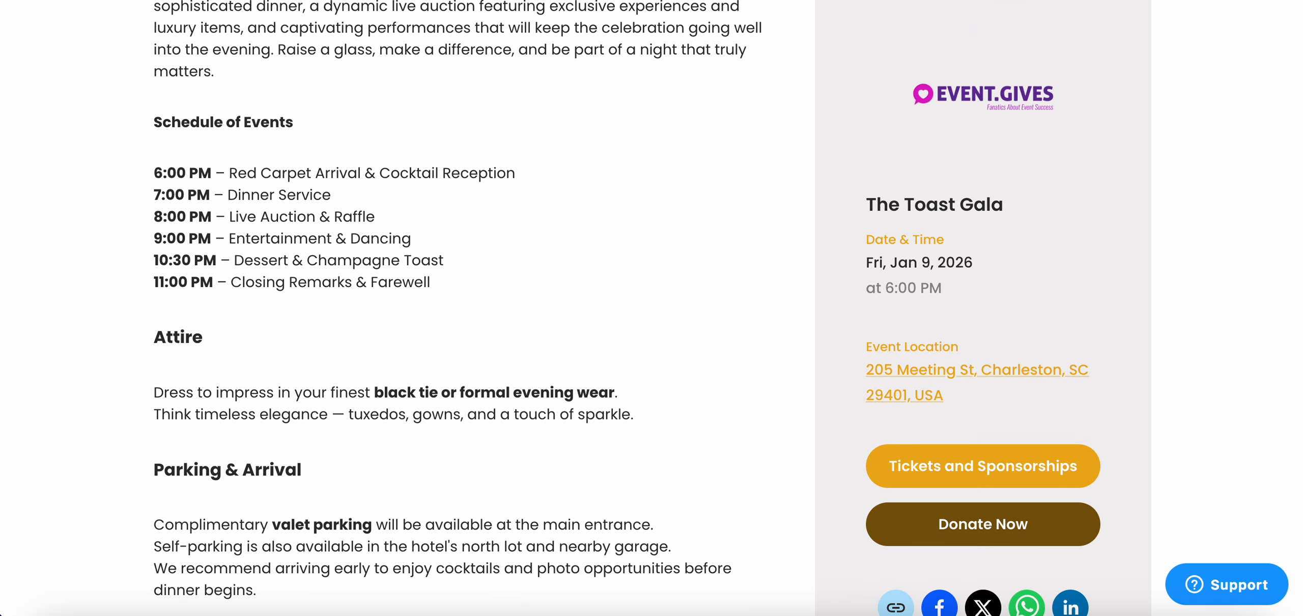
{"action": "left_click", "coordinate": [876, 1]}
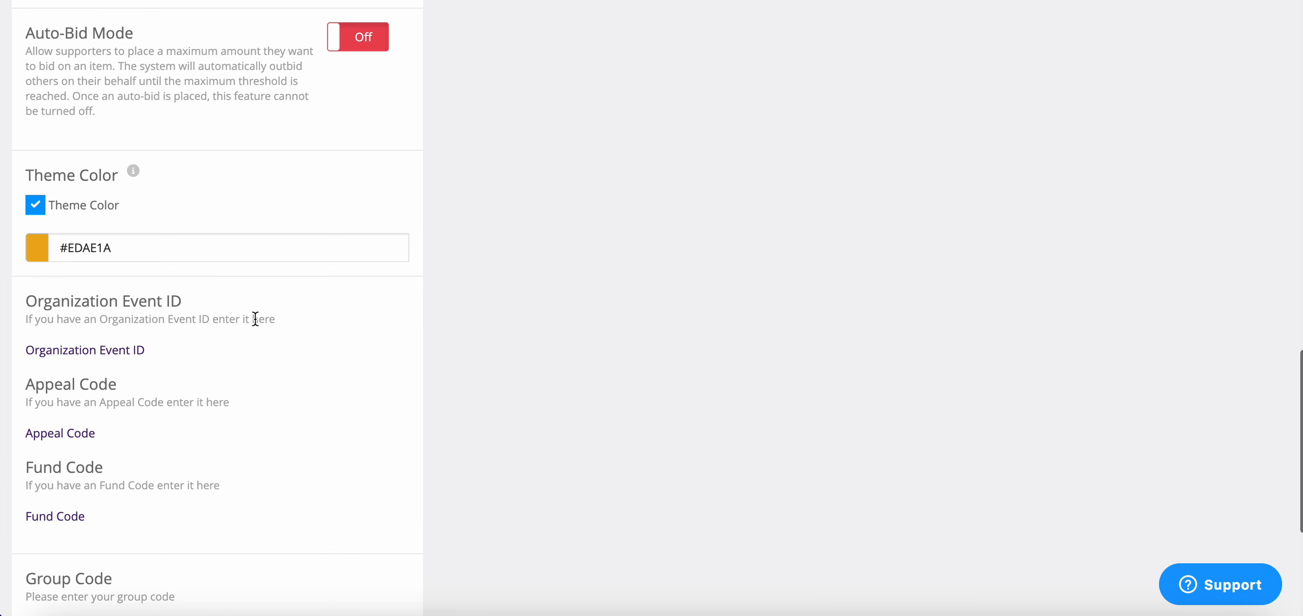
Change the event's theme color to the blue #1A64ED
{"action": "left_click", "coordinate": [41, 260]}
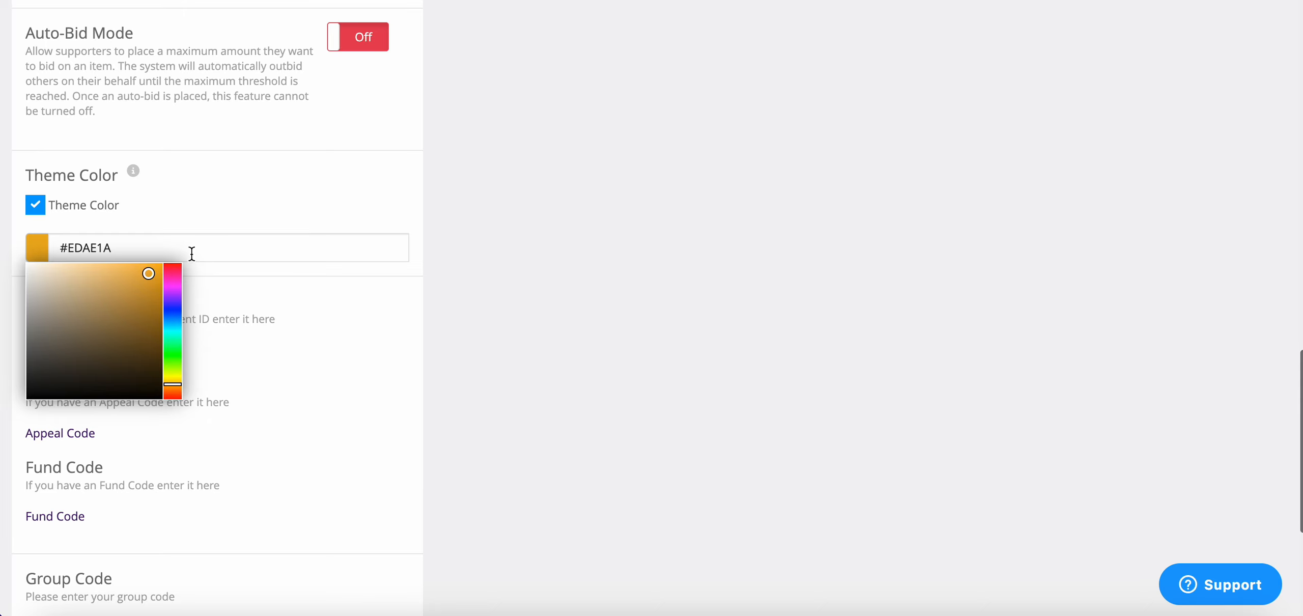
{"action": "left_click", "coordinate": [173, 317]}
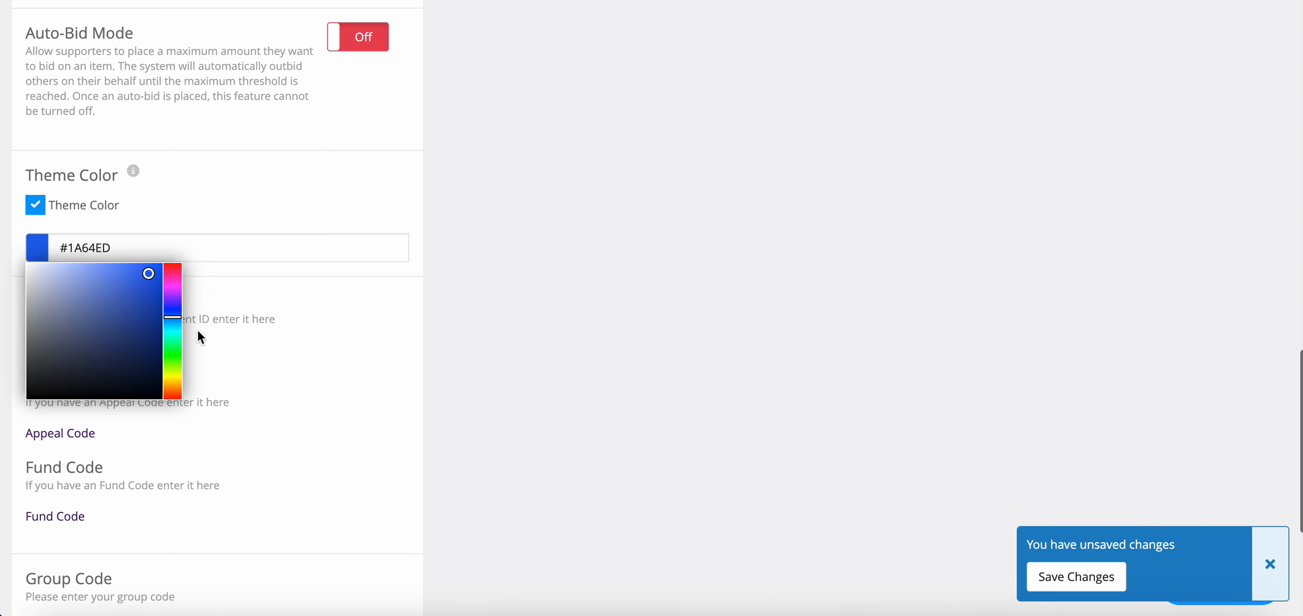
{"action": "left_click", "coordinate": [218, 183]}
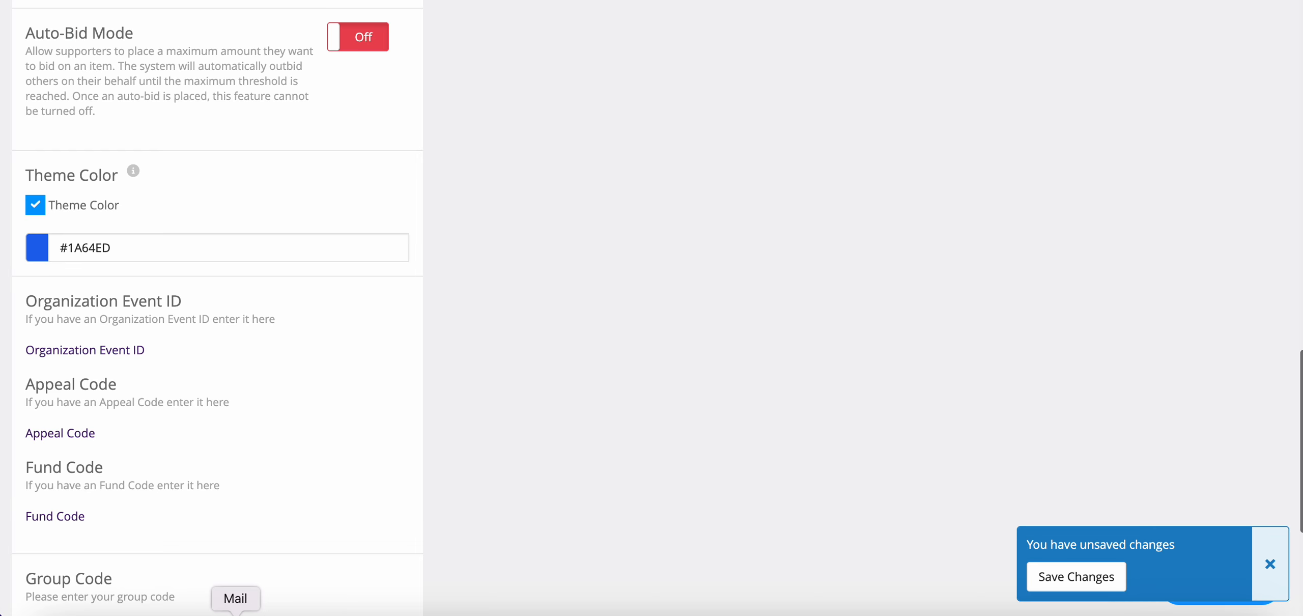
{"action": "scroll", "coordinate": [234, 387], "scroll_direction": "down", "scroll_amount": 1}
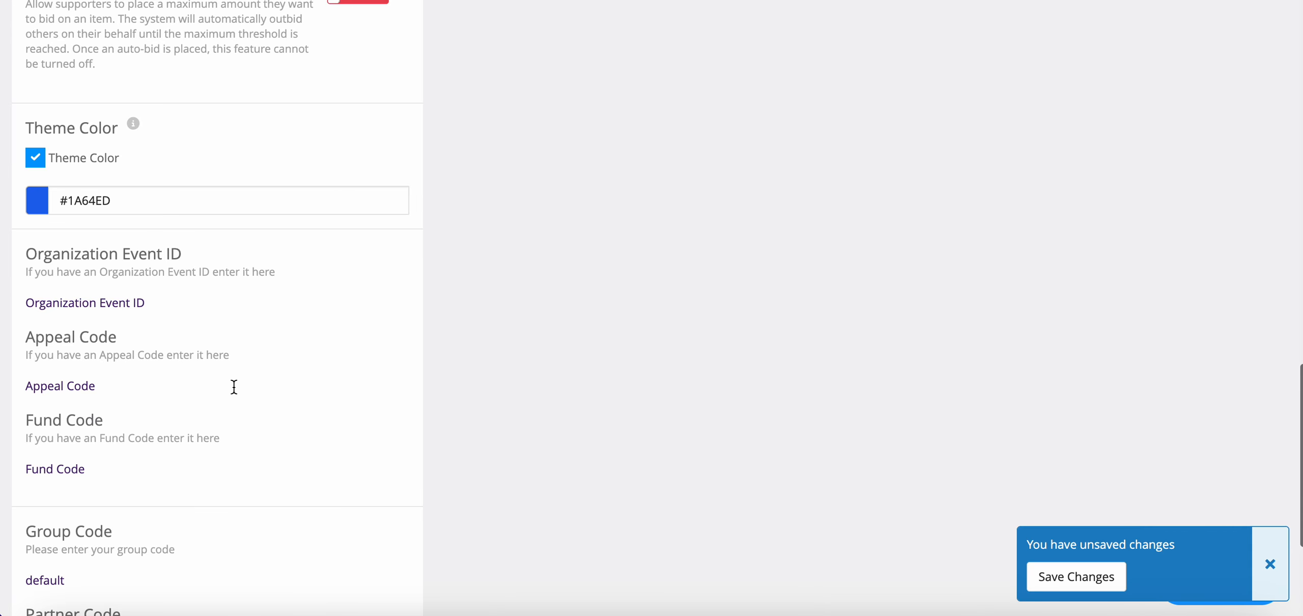
Set the platform fees to "Attendee optionally pays fees" in the payment settings
{"action": "scroll", "coordinate": [234, 387], "scroll_direction": "up", "scroll_amount": 8}
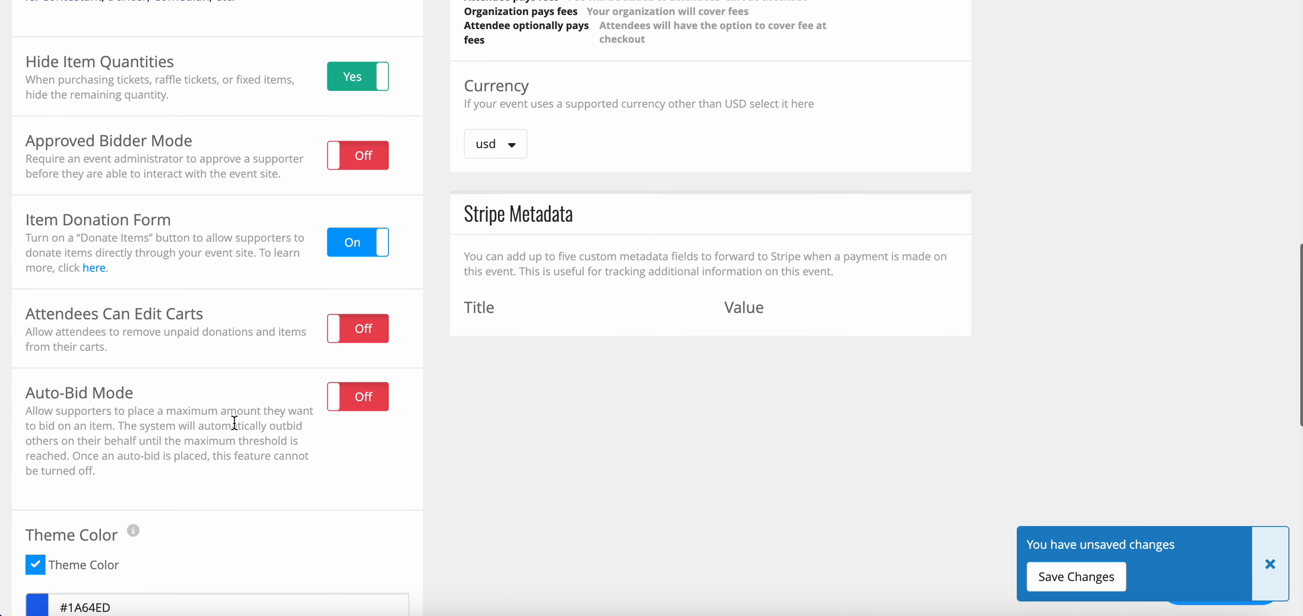
{"action": "scroll", "coordinate": [234, 423], "scroll_direction": "up", "scroll_amount": 7}
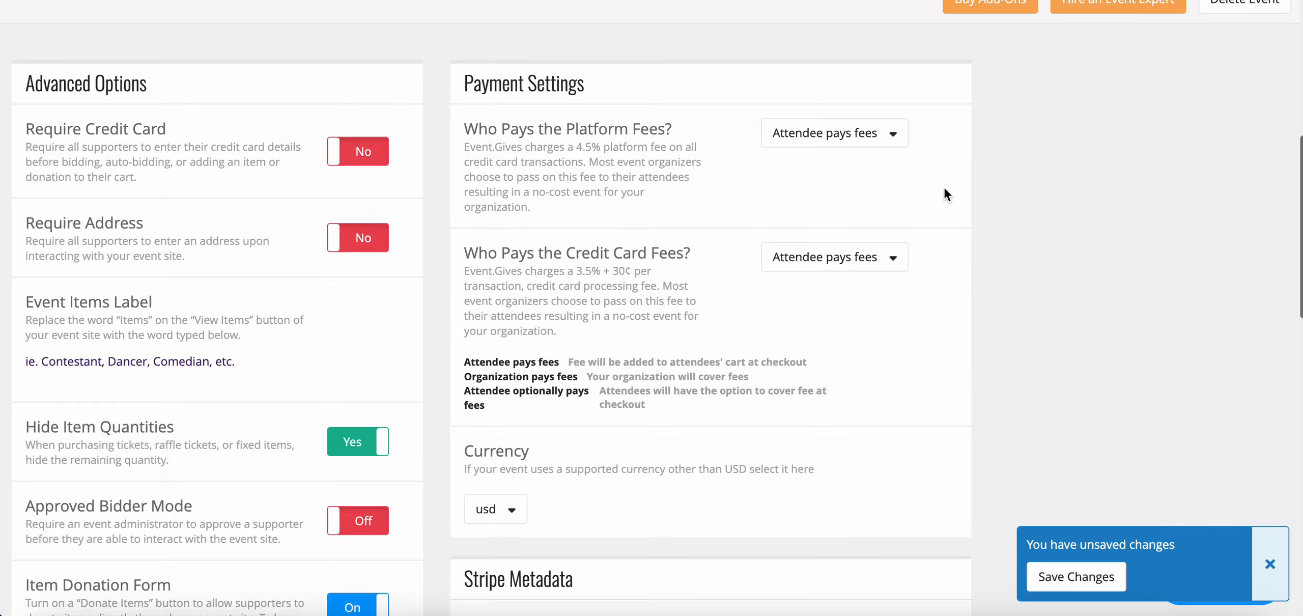
{"action": "left_click", "coordinate": [893, 143]}
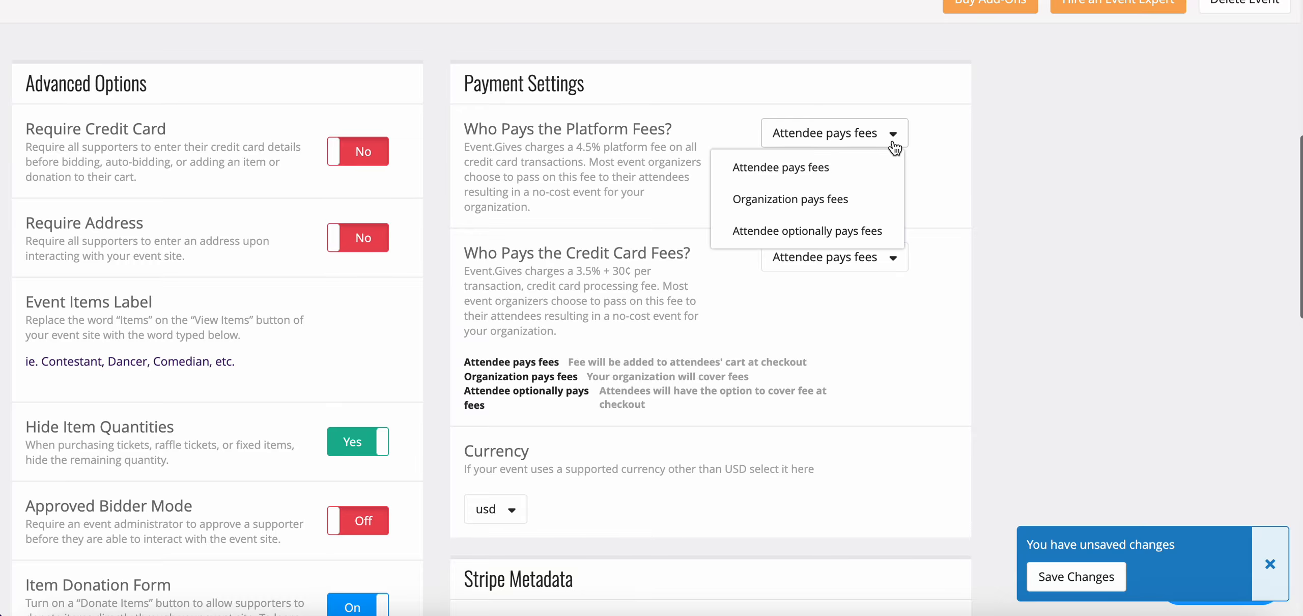
{"action": "left_click", "coordinate": [877, 233]}
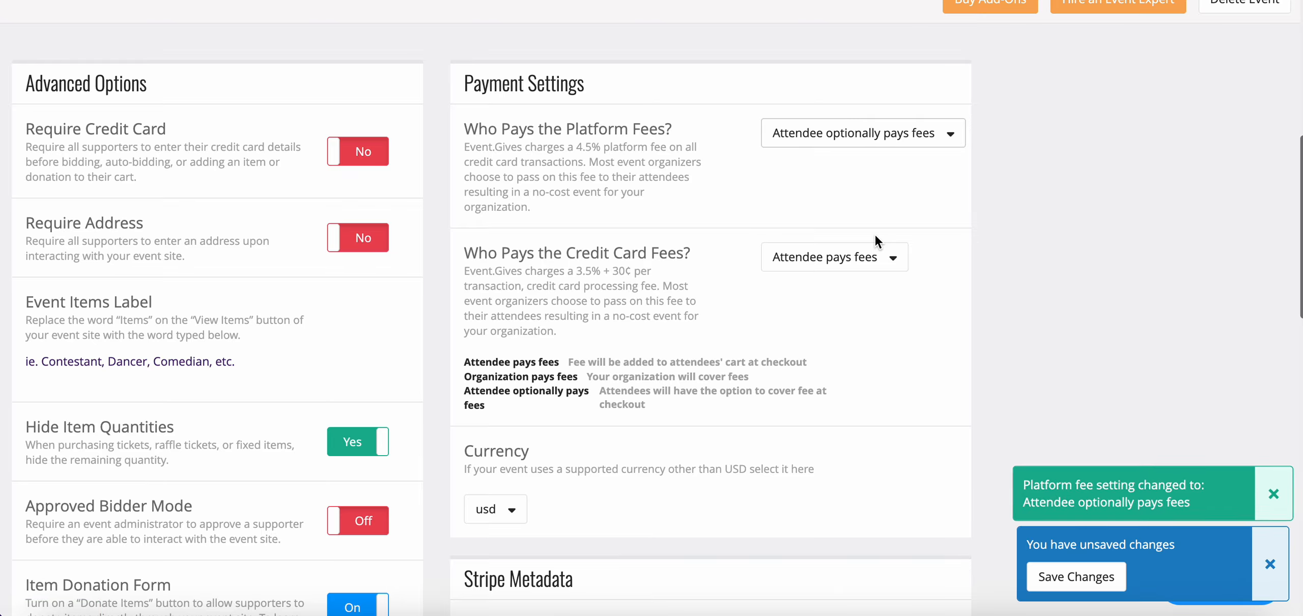
Set both the credit card fees and the platform fees to "Attendee pays fees"
{"action": "left_click", "coordinate": [885, 259]}
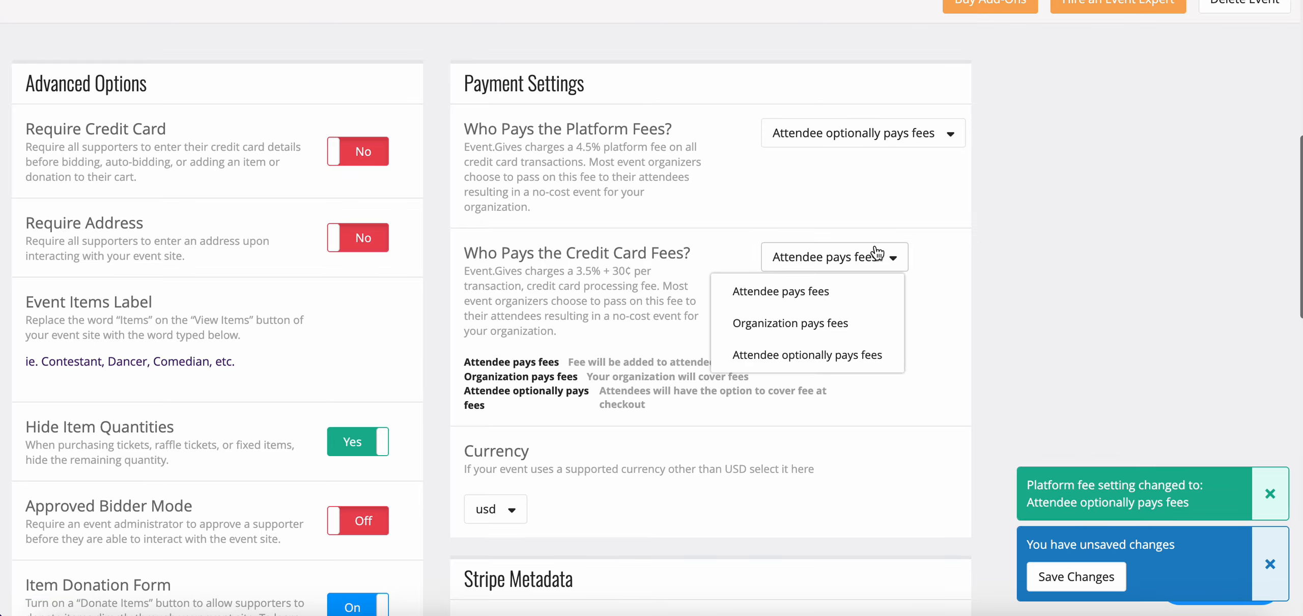
{"action": "left_click", "coordinate": [828, 297]}
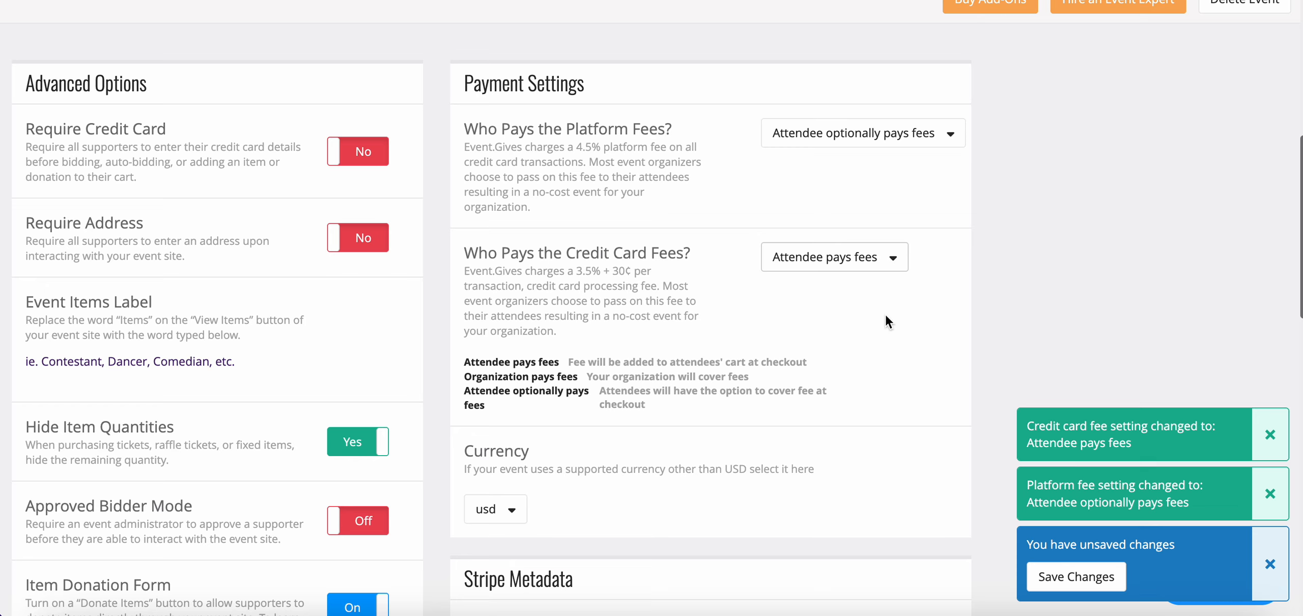
{"action": "left_click", "coordinate": [911, 137]}
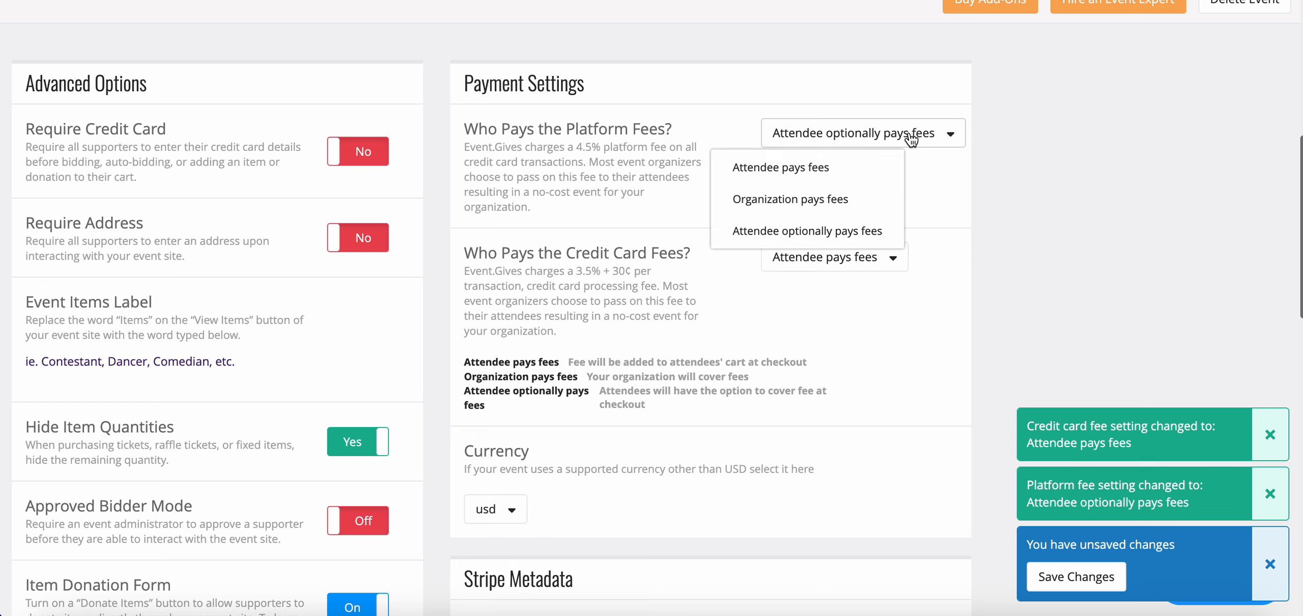
{"action": "left_click", "coordinate": [875, 173]}
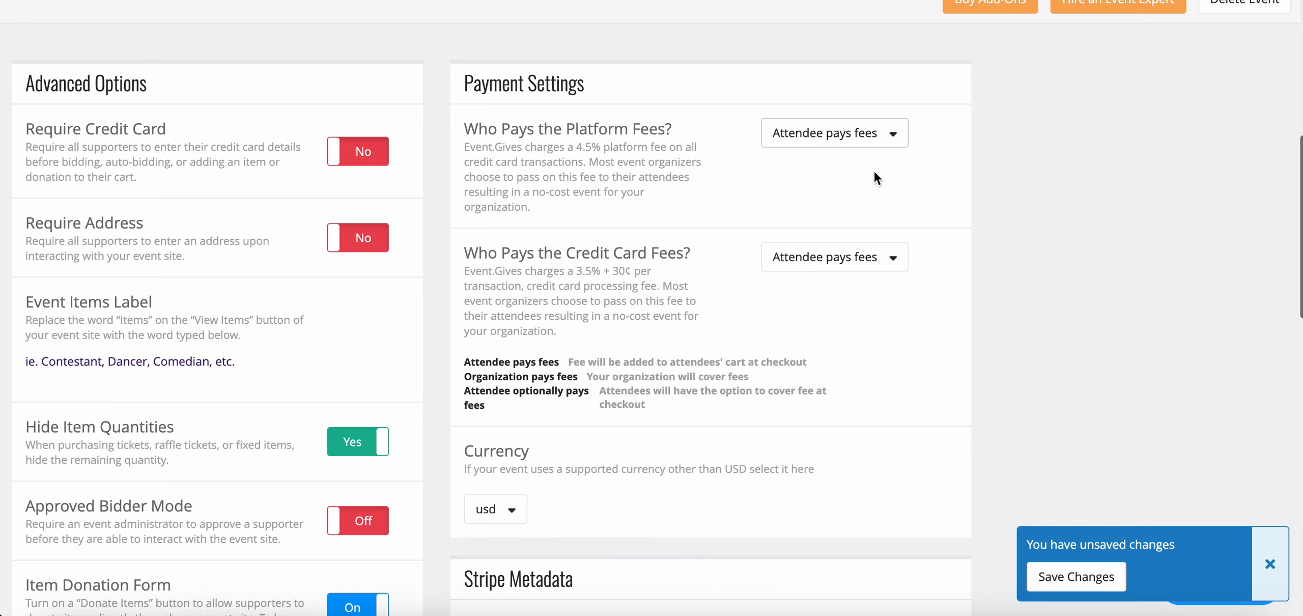
Look through the supported event currencies without choosing one, and view the Stripe Metadata section
{"action": "scroll", "coordinate": [874, 171], "scroll_direction": "down", "scroll_amount": 4}
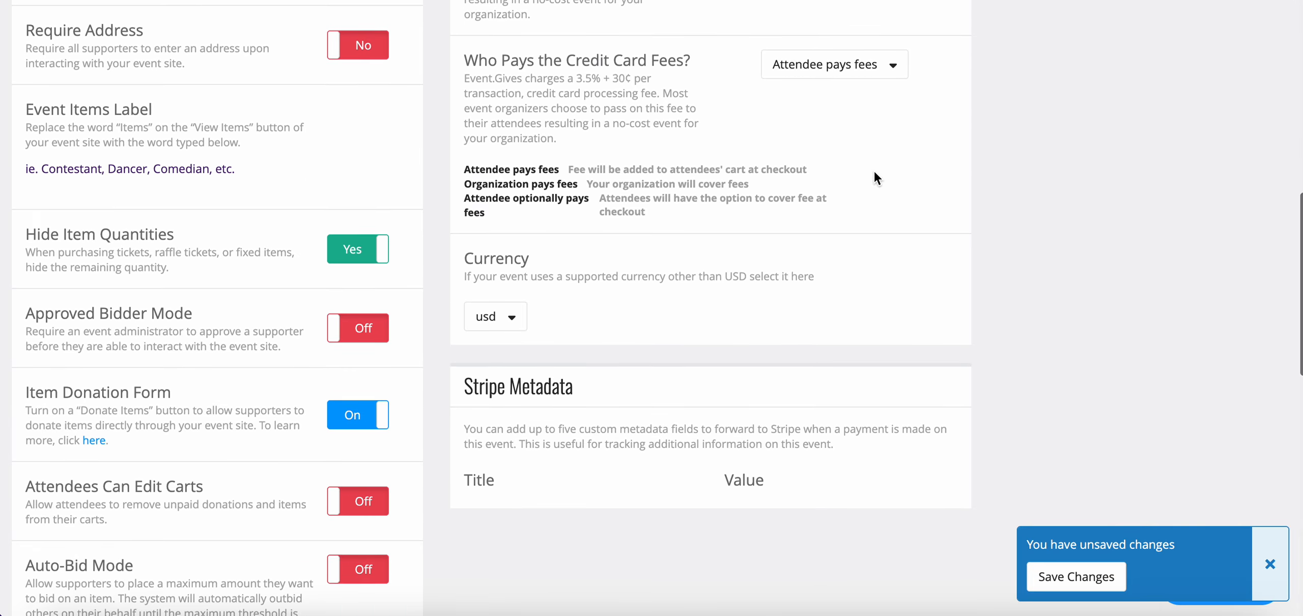
{"action": "left_click", "coordinate": [511, 314]}
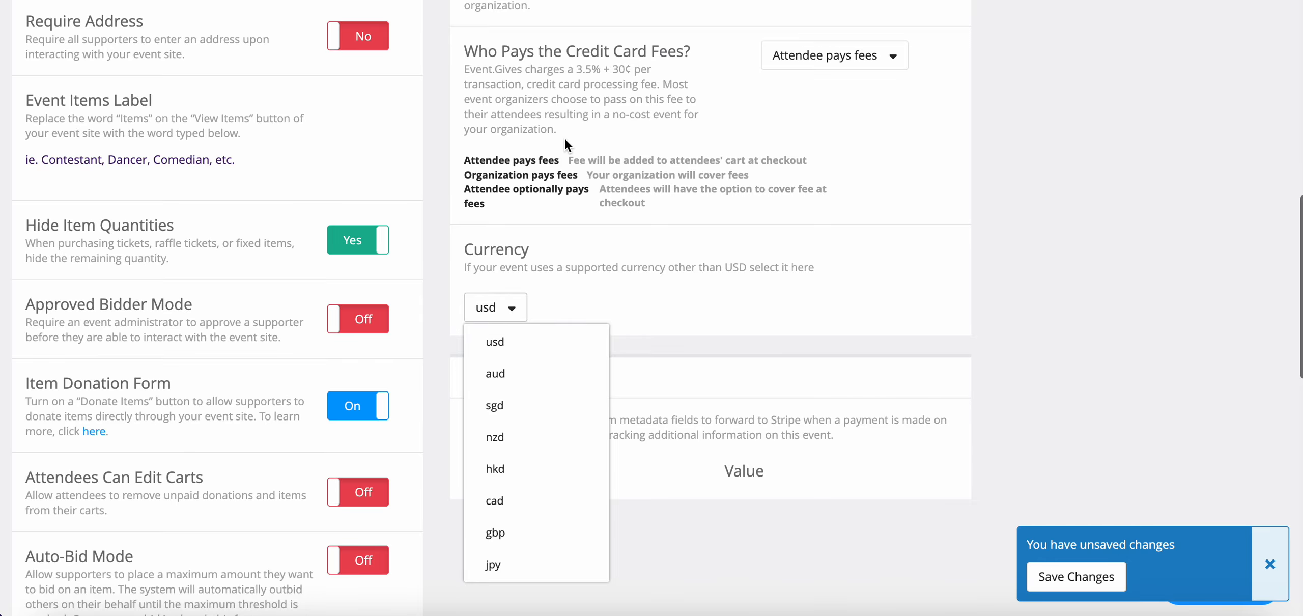
{"action": "left_click", "coordinate": [601, 246]}
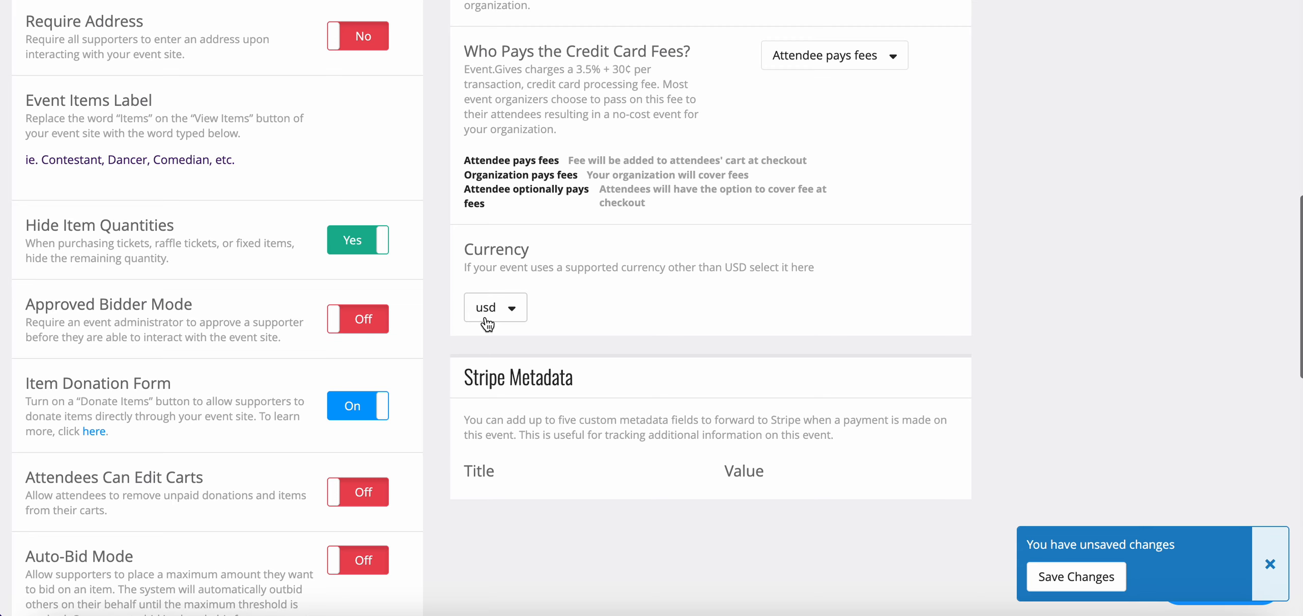
{"action": "scroll", "coordinate": [574, 322], "scroll_direction": "down", "scroll_amount": 2}
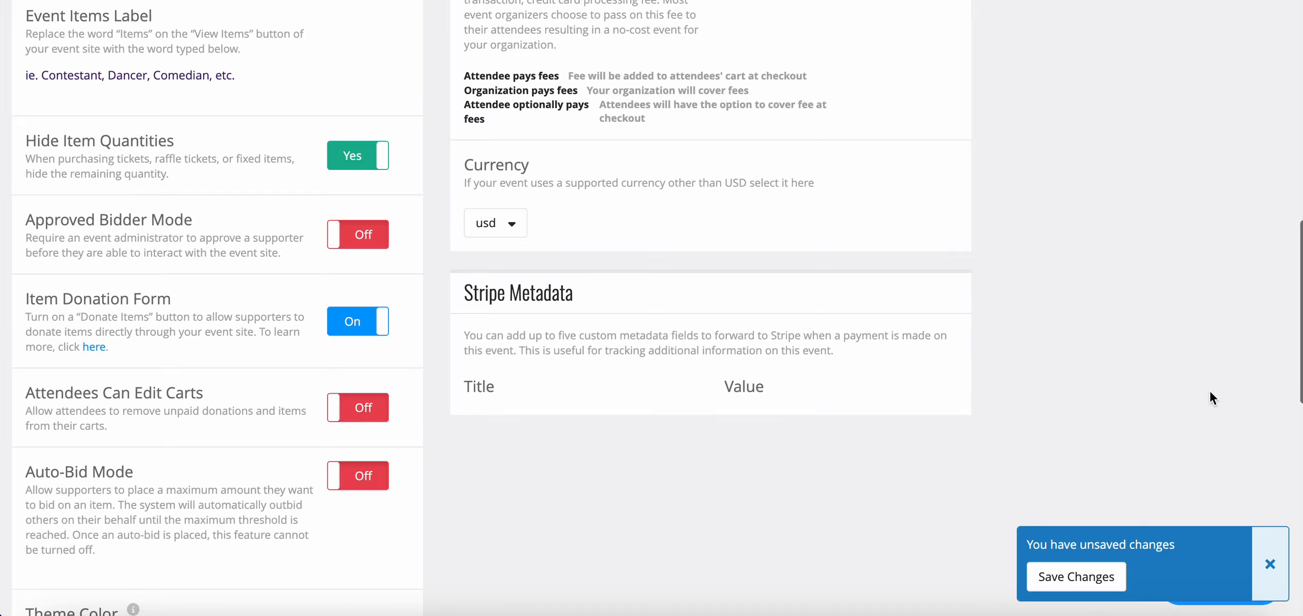
Review the add-ons available for purchase and their descriptions, then close the list without buying any
{"action": "scroll", "coordinate": [1209, 392], "scroll_direction": "up", "scroll_amount": 8}
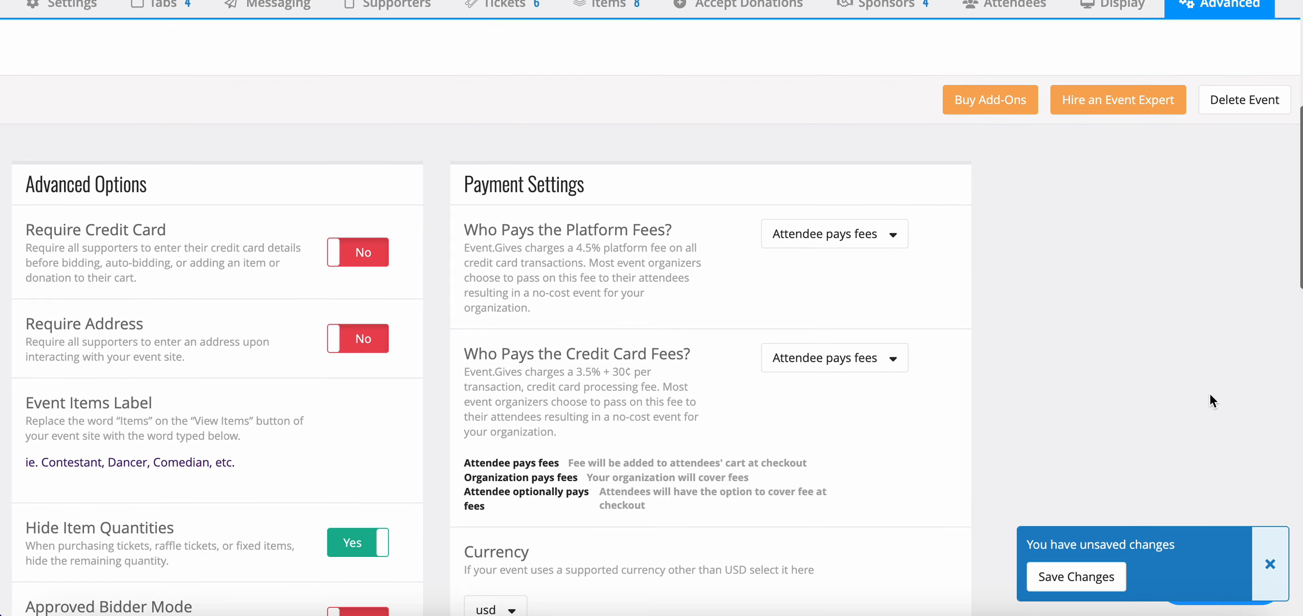
{"action": "scroll", "coordinate": [1209, 393], "scroll_direction": "up", "scroll_amount": 2}
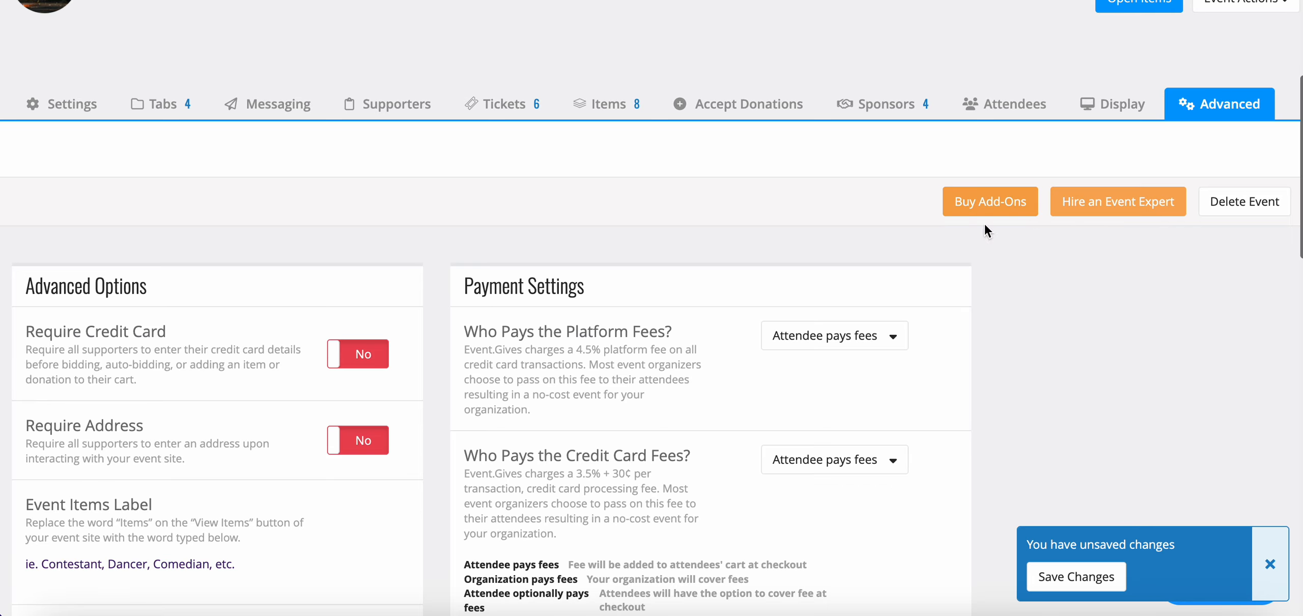
{"action": "left_click", "coordinate": [1014, 211]}
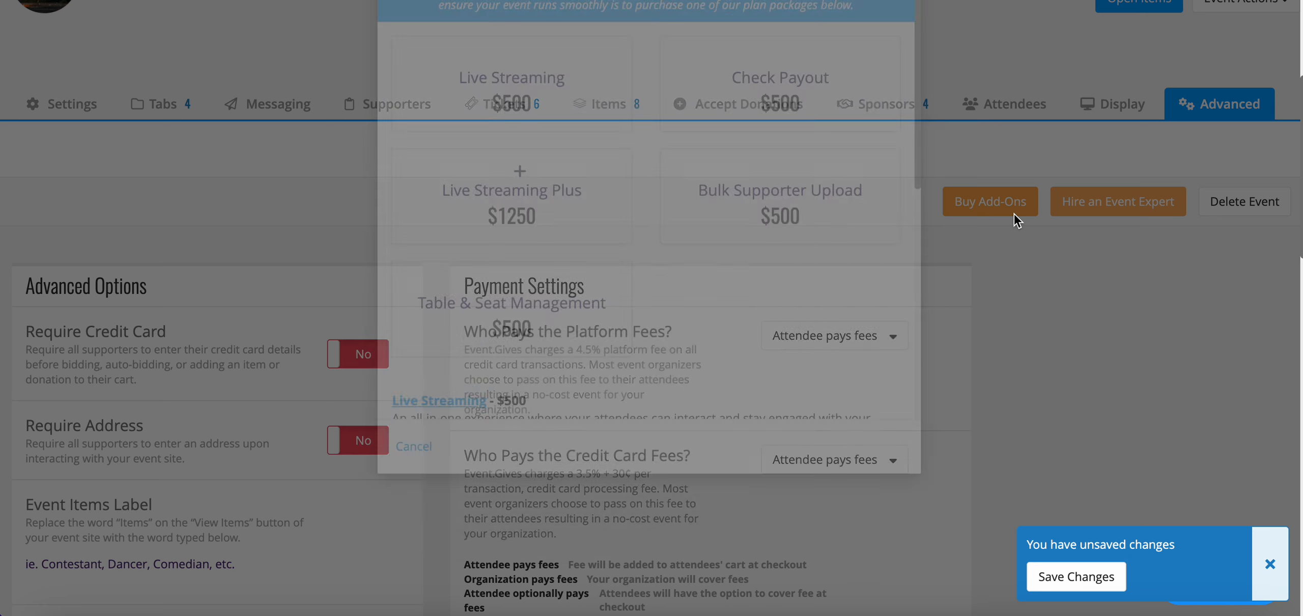
{"action": "scroll", "coordinate": [687, 312], "scroll_direction": "down", "scroll_amount": 1}
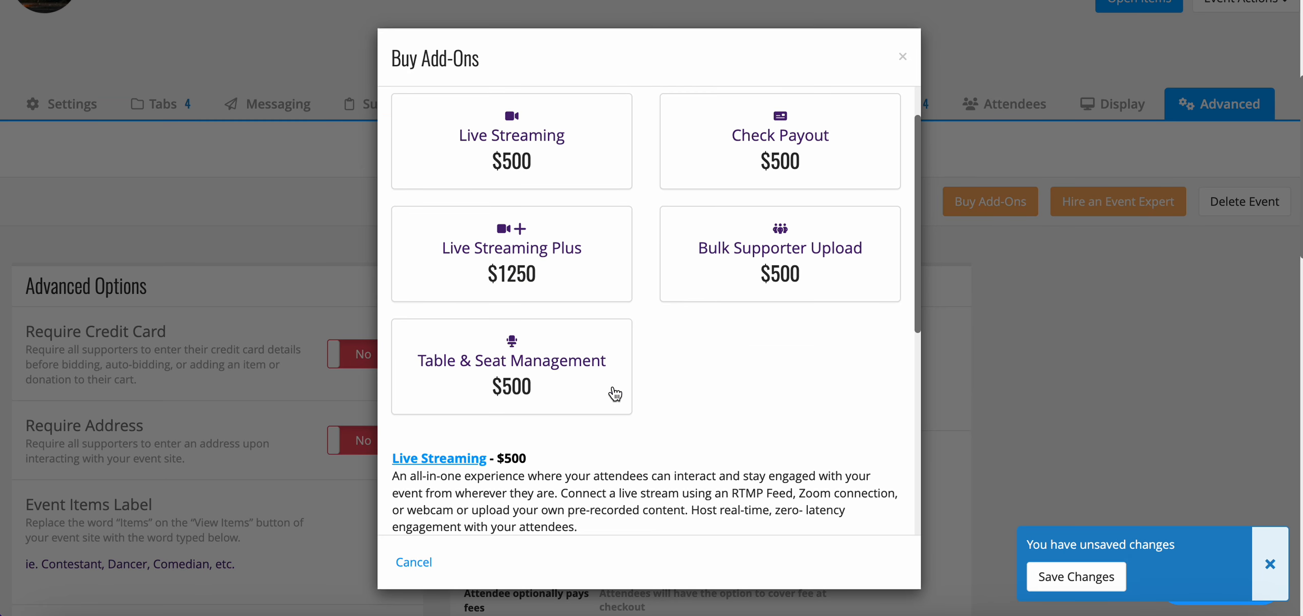
{"action": "scroll", "coordinate": [611, 389], "scroll_direction": "down", "scroll_amount": 5}
{"action": "scroll", "coordinate": [613, 386], "scroll_direction": "down", "scroll_amount": 5}
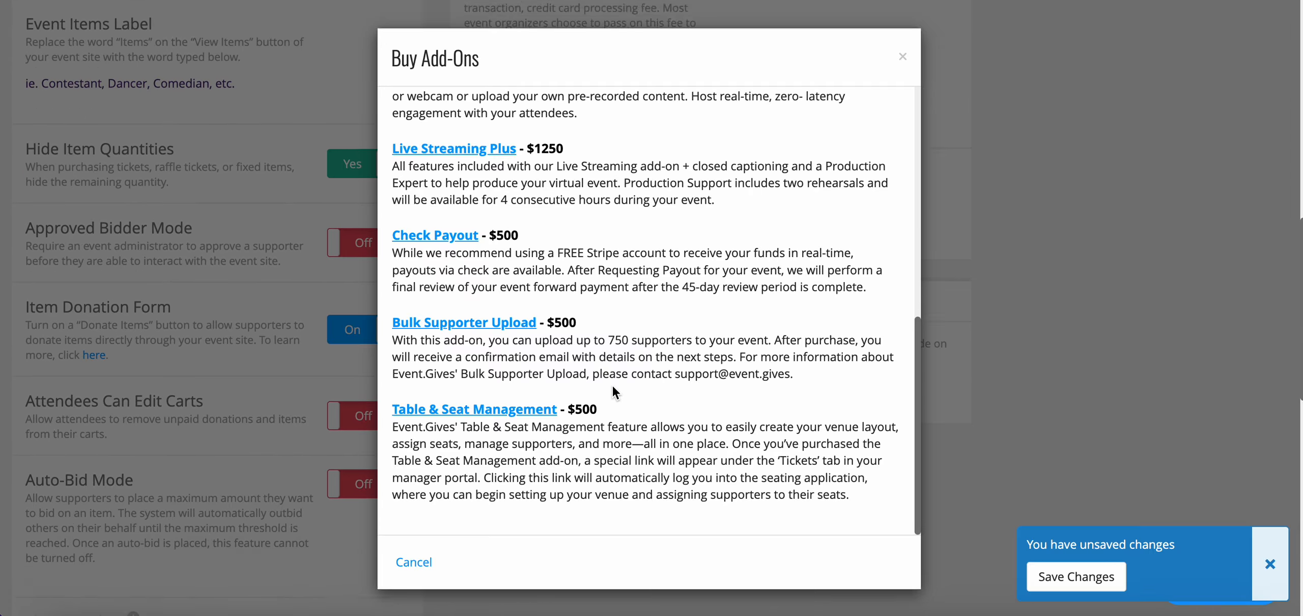
{"action": "left_click", "coordinate": [904, 60]}
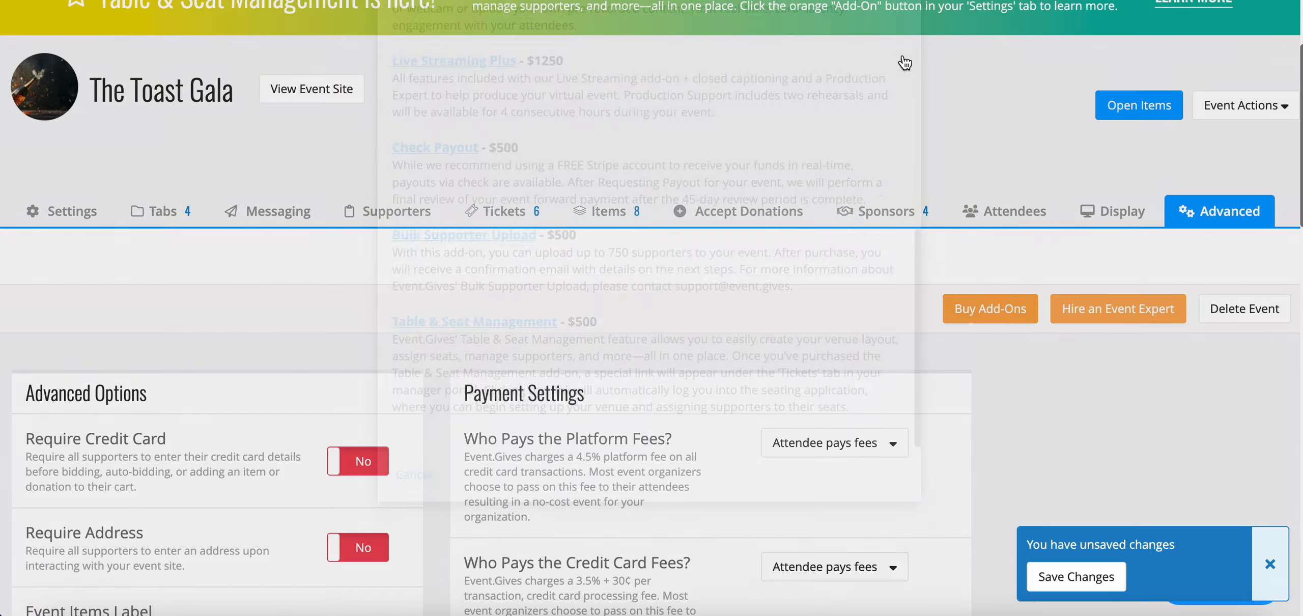
Review the event expert packages and the Dedicated Pre-Event Expert support article, then close the hiring dialog
{"action": "left_click", "coordinate": [1113, 307]}
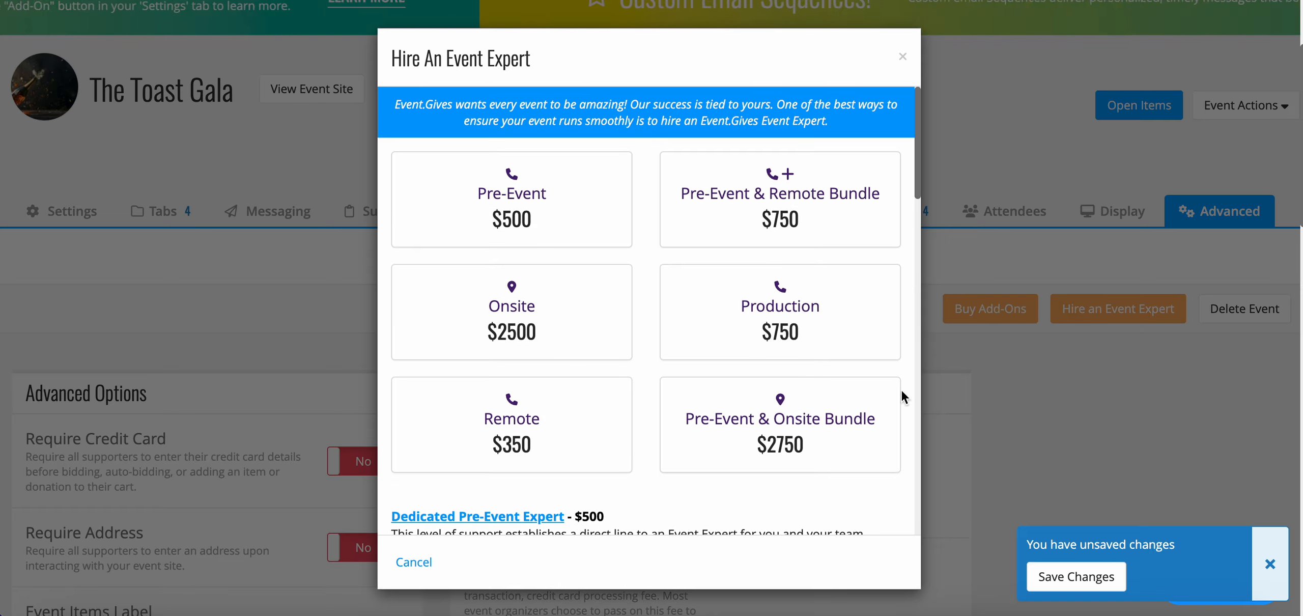
{"action": "scroll", "coordinate": [817, 387], "scroll_direction": "down", "scroll_amount": 5}
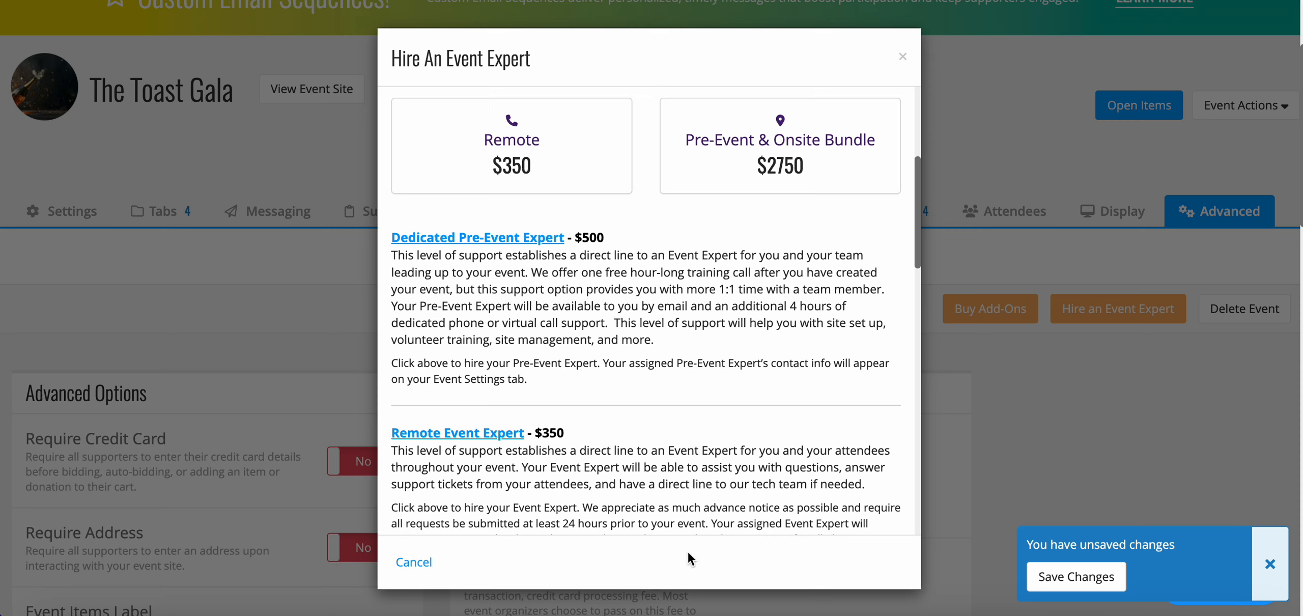
{"action": "left_click", "coordinate": [547, 238]}
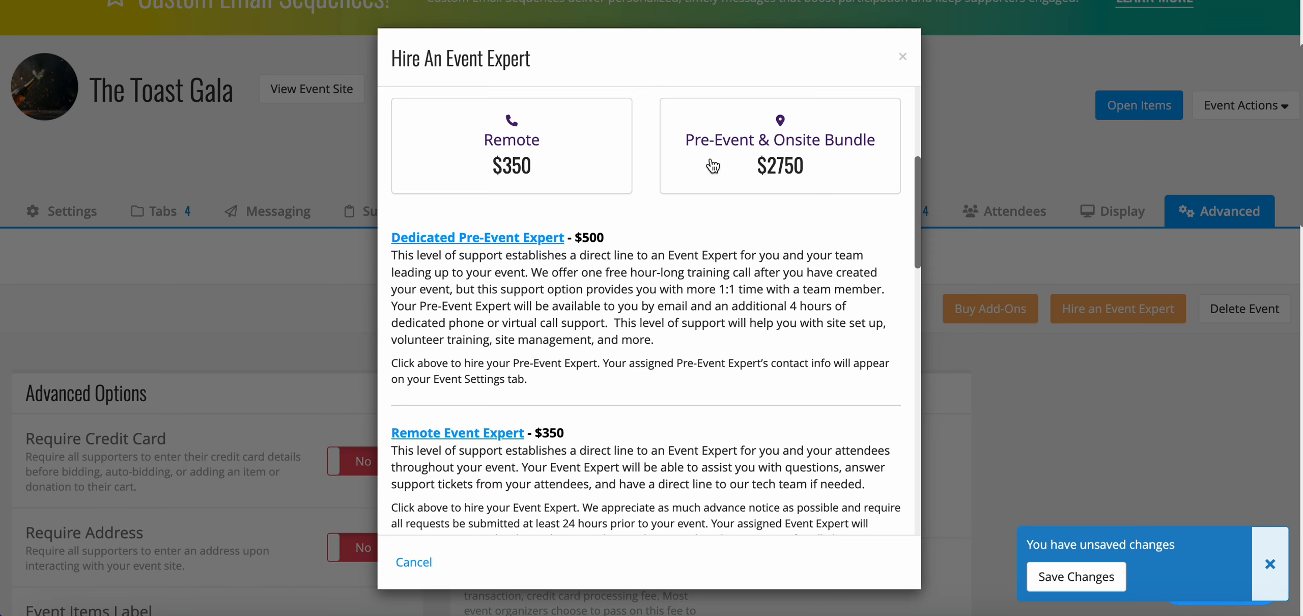
{"action": "scroll", "coordinate": [674, 466], "scroll_direction": "down", "scroll_amount": 10}
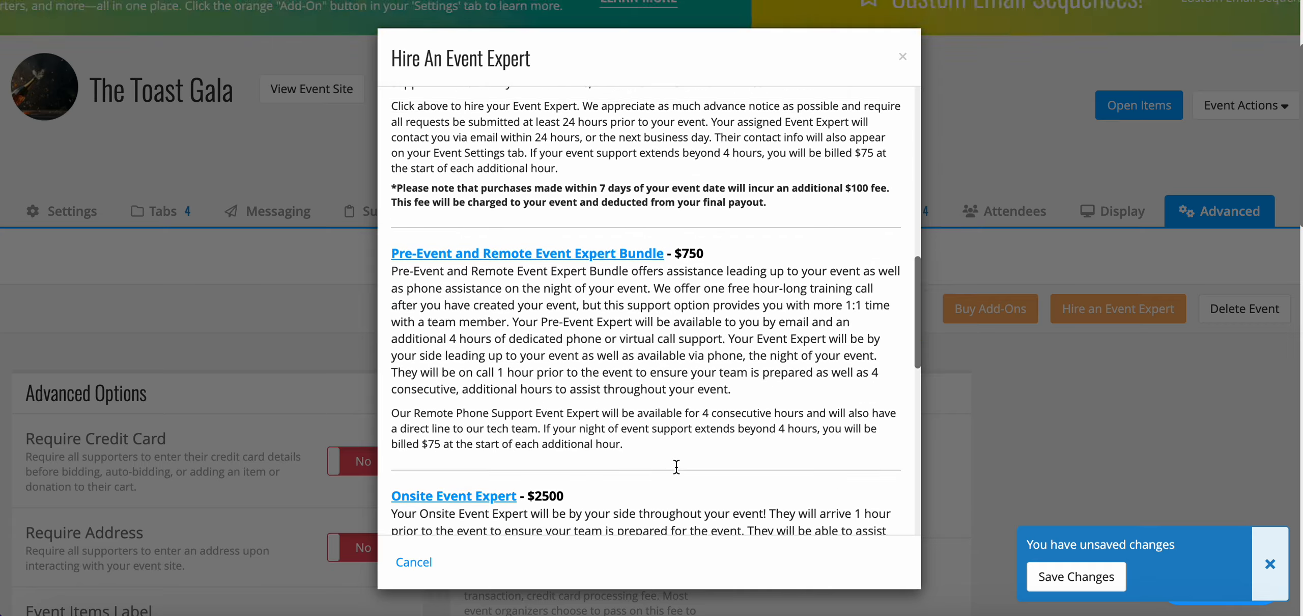
{"action": "scroll", "coordinate": [676, 465], "scroll_direction": "down", "scroll_amount": 2}
{"action": "scroll", "coordinate": [676, 465], "scroll_direction": "up", "scroll_amount": 15}
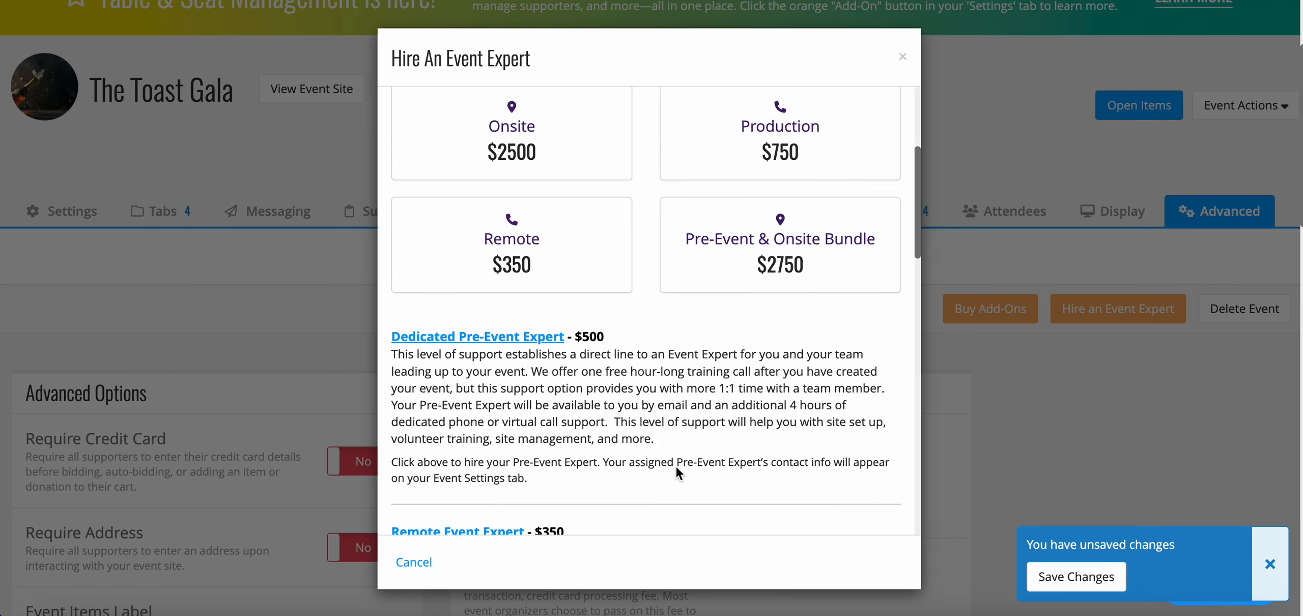
{"action": "left_click", "coordinate": [905, 59]}
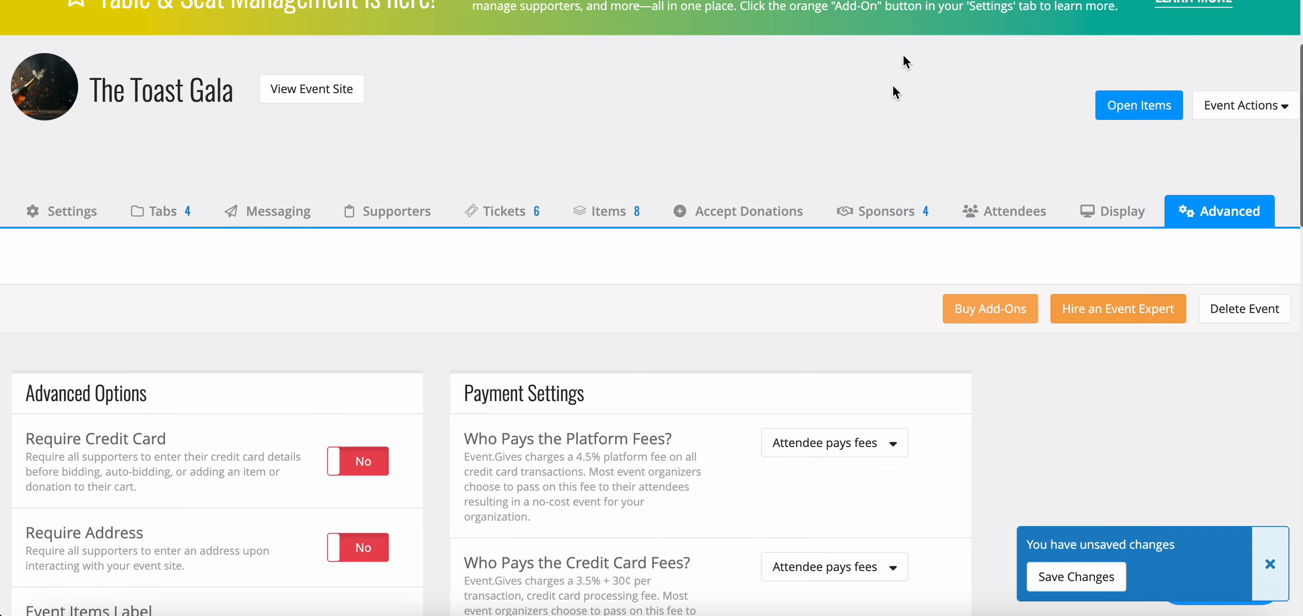
{"action": "scroll", "coordinate": [870, 518], "scroll_direction": "down", "scroll_amount": 2}
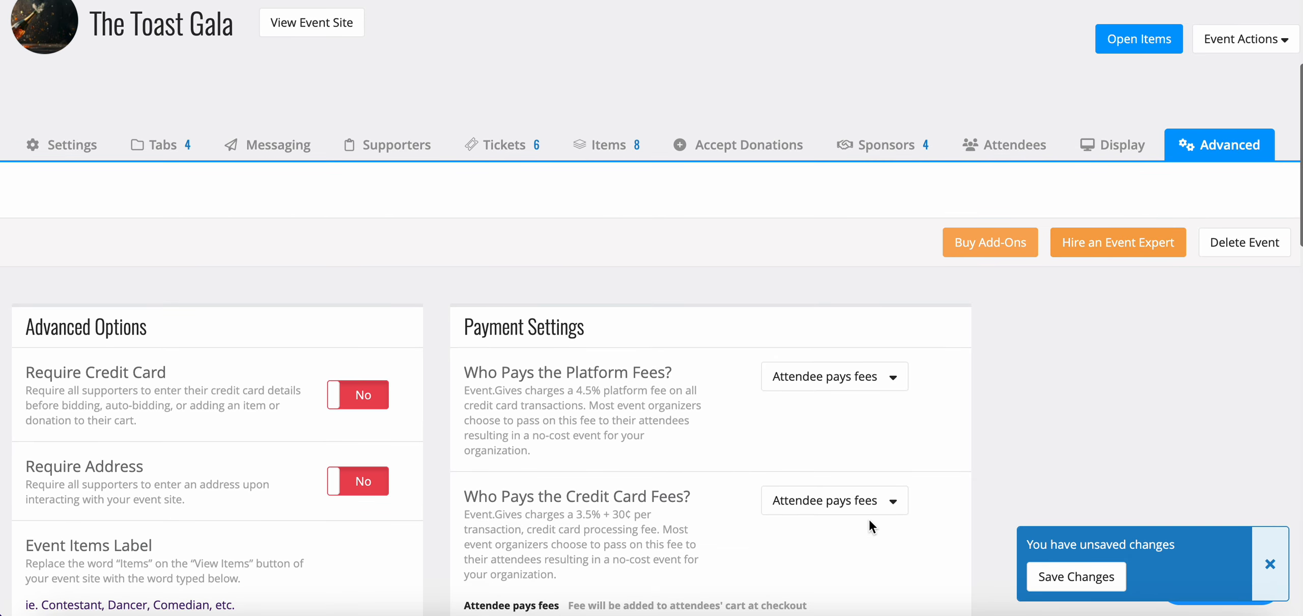